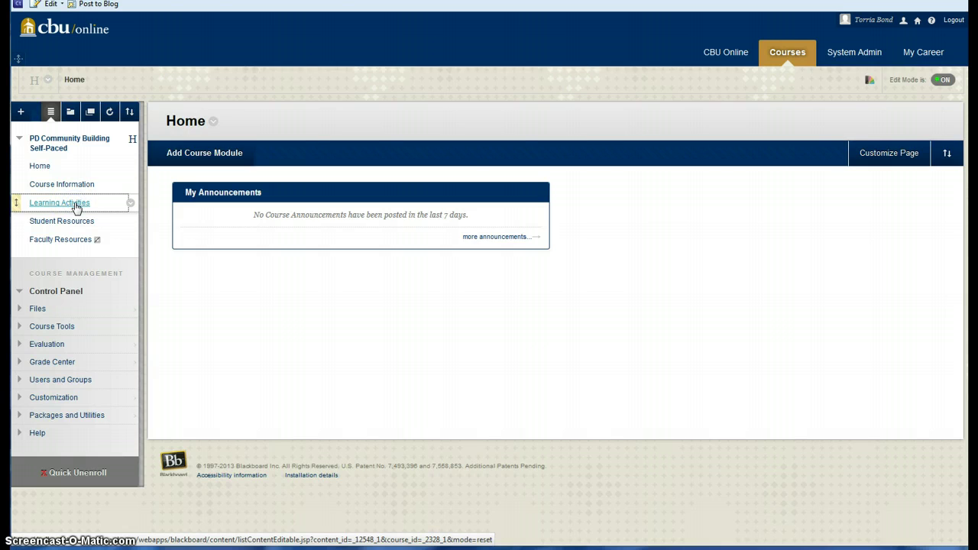
- In Learning Activities, open the instructor's own named folder inside the Community Building Seminar Project module
click(76, 204)
scroll(299, 327, down, 3)
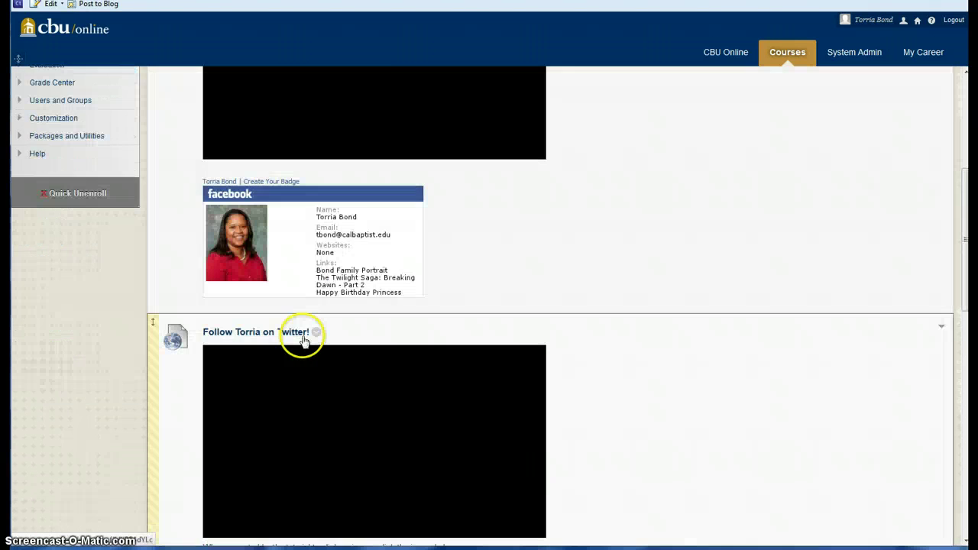
scroll(303, 339, down, 3)
scroll(302, 352, down, 1)
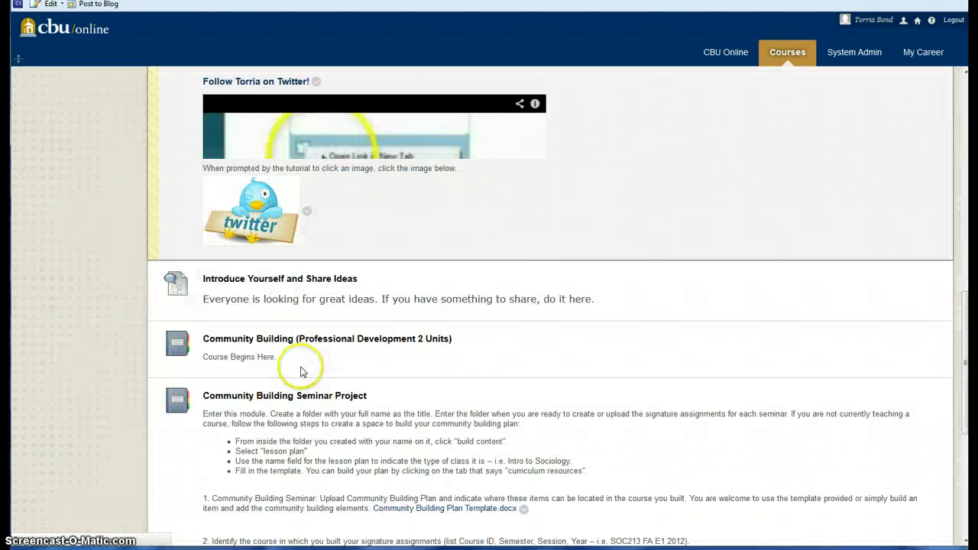
scroll(301, 372, down, 1)
click(297, 357)
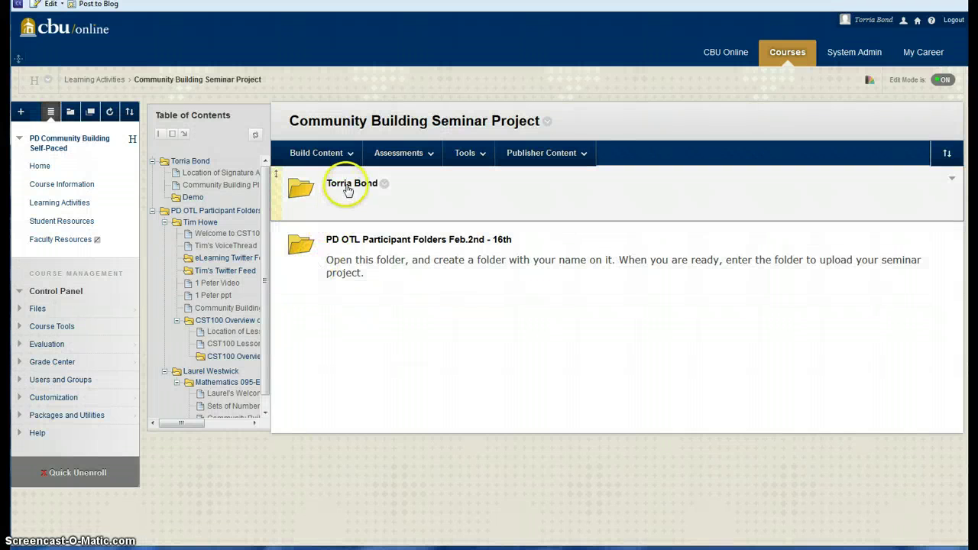
click(348, 188)
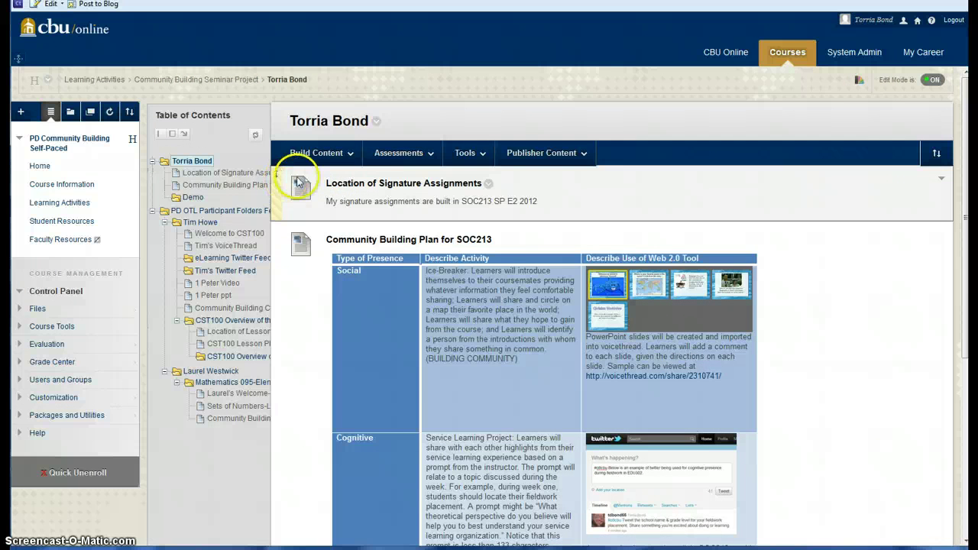
- Start a new lesson plan in the instructor's folder and name it Demo
click(338, 156)
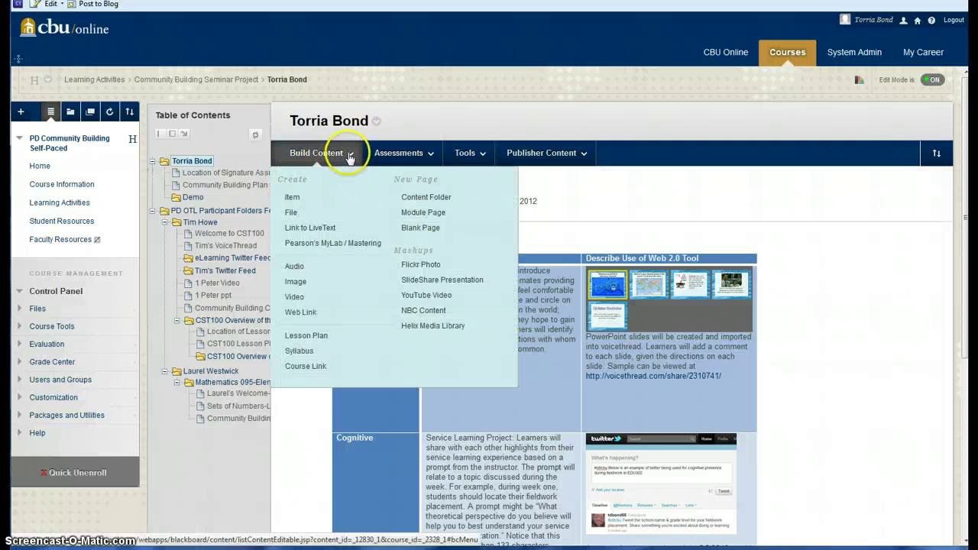
click(306, 337)
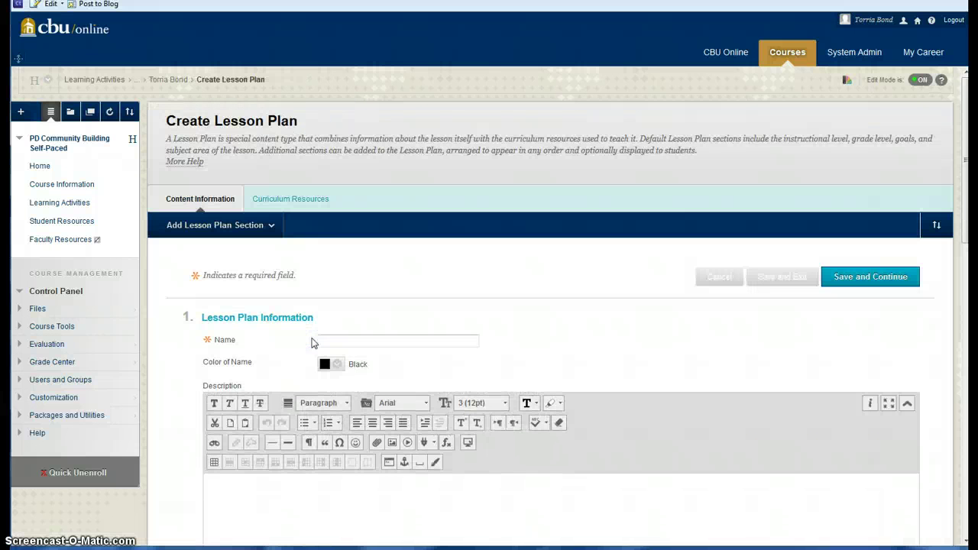
click(329, 341)
text(Dem)
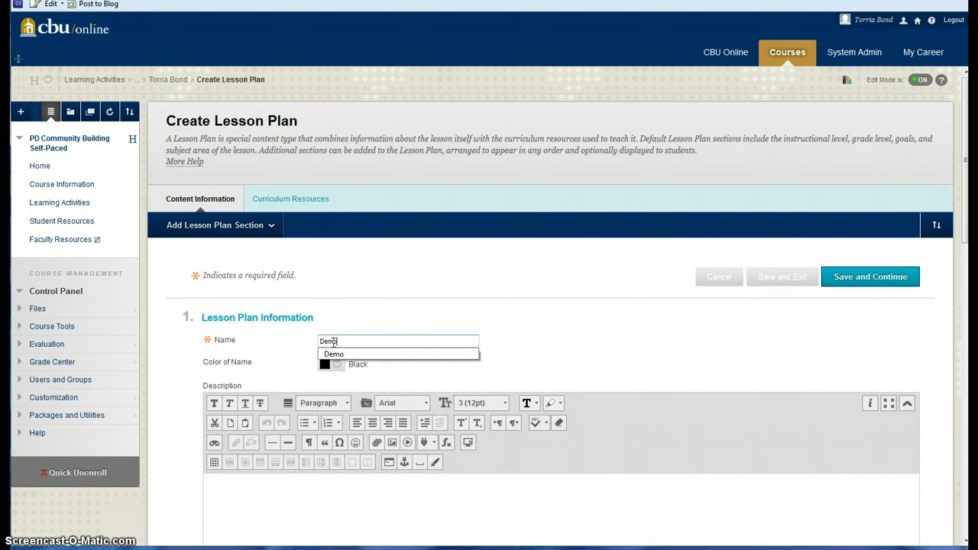
key(Escape)
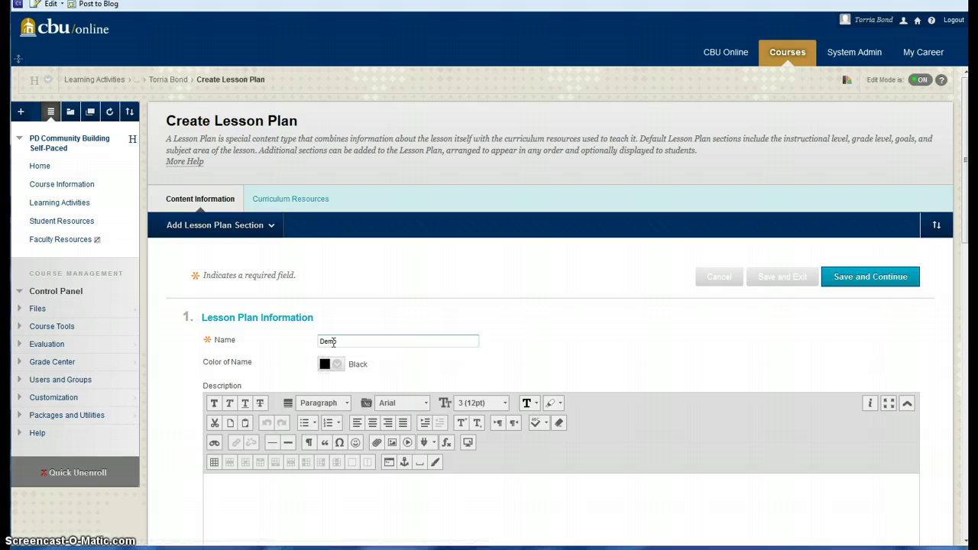
text(o)
- Add the description "This is the place to build your community building plan if you do not have a course to work with at this time." and save
click(321, 485)
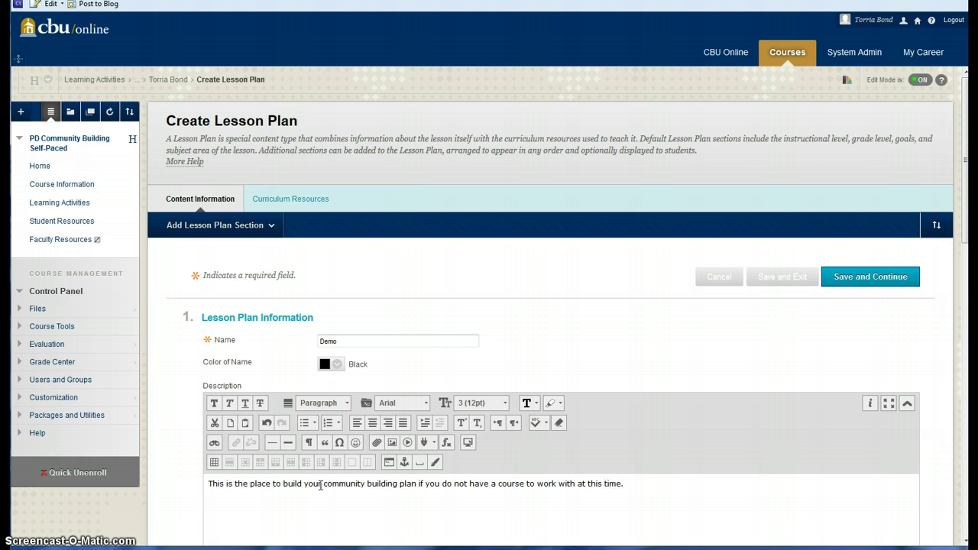
click(845, 282)
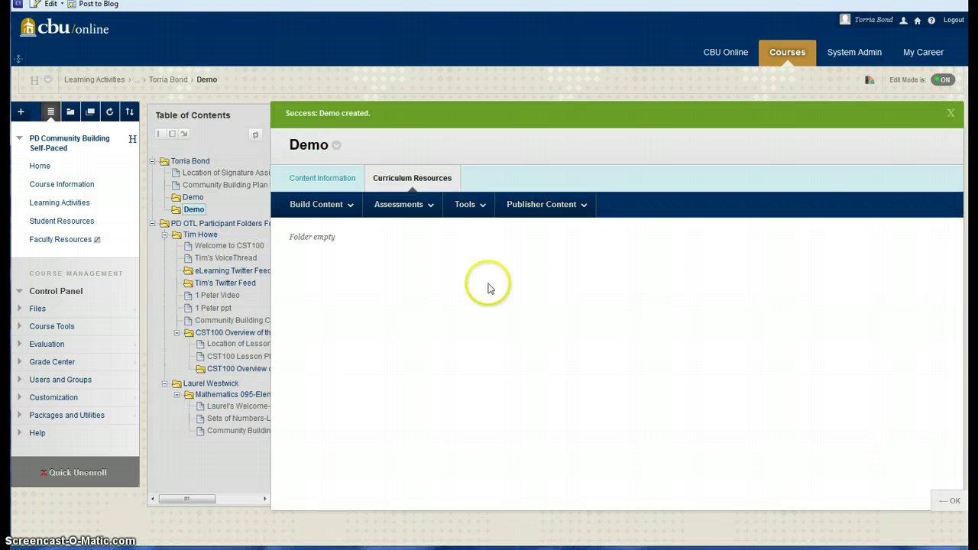
- Start a web link in the Demo lesson plan and open SOC213 Introductions and Soc Imagination from MyVoice in VoiceThread
click(349, 206)
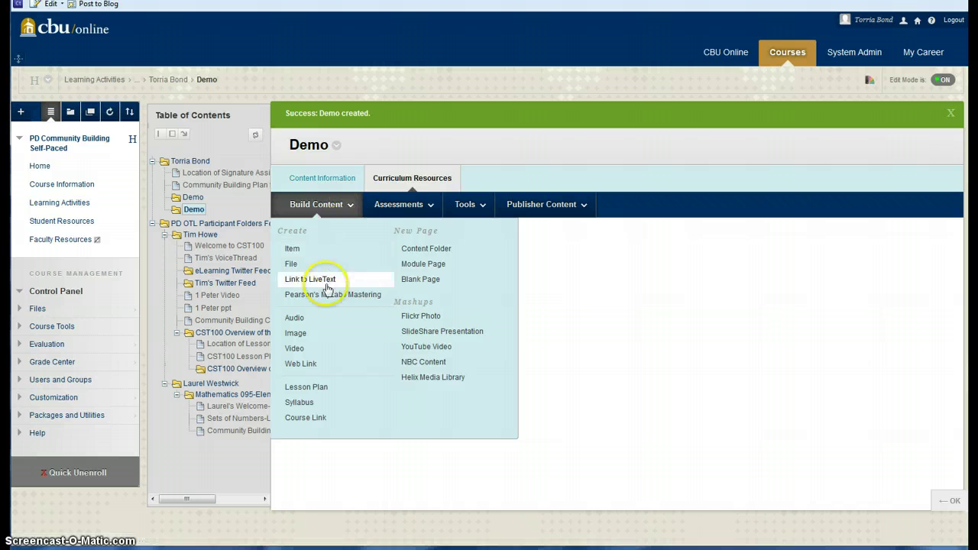
click(310, 366)
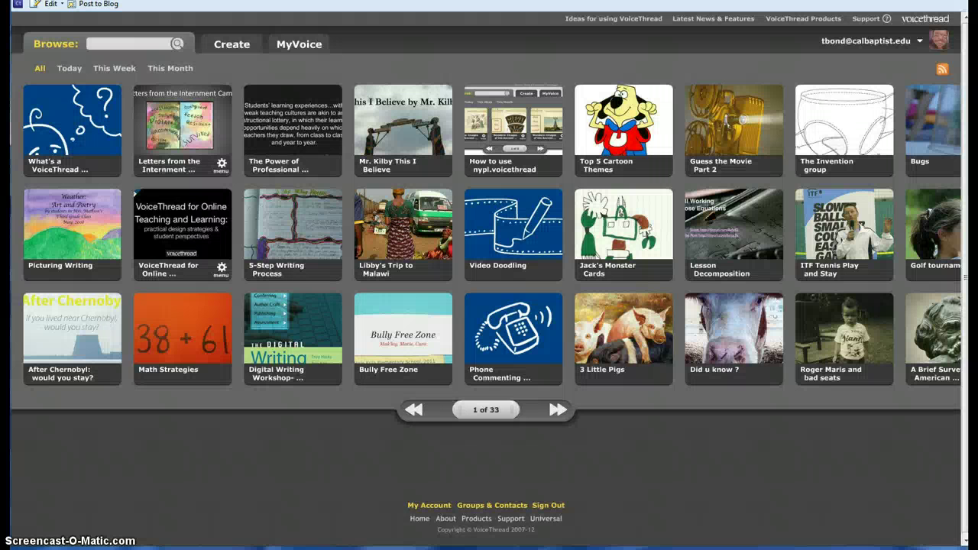
click(284, 46)
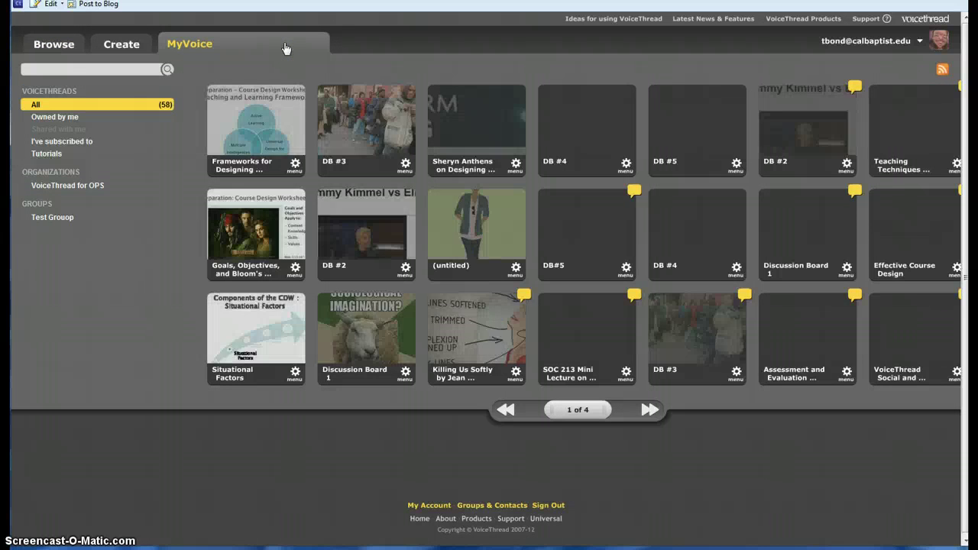
click(648, 410)
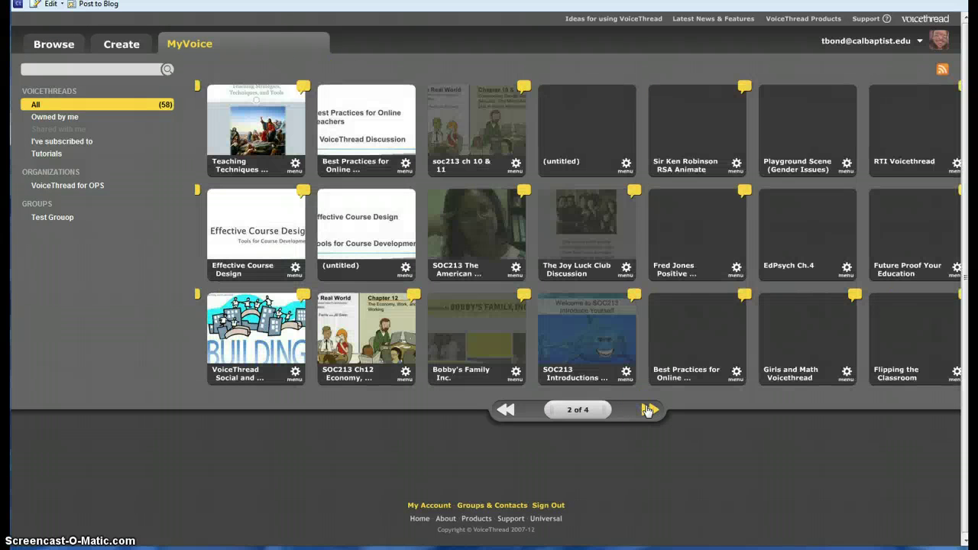
click(617, 344)
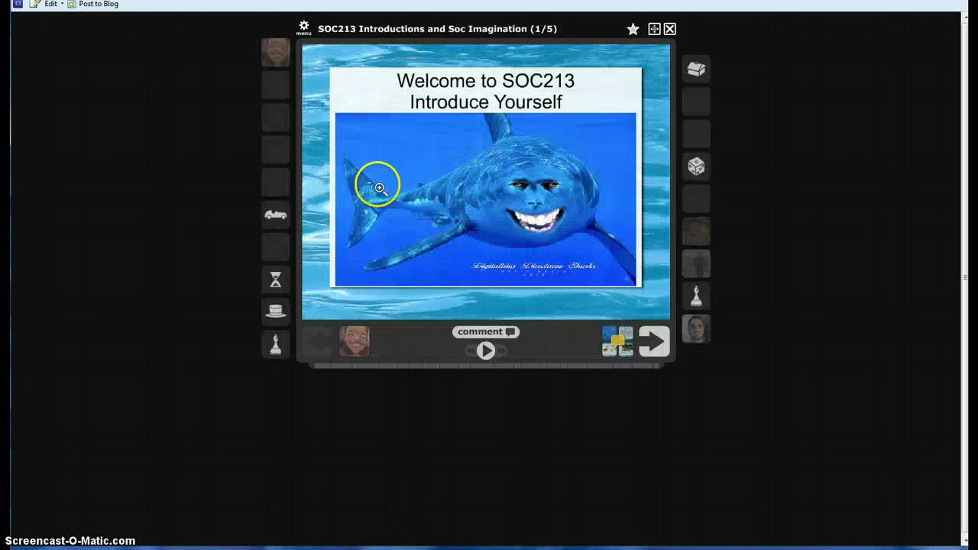
- Copy the share link of the SOC213 VoiceThread and paste it as the URL of the new web link in Blackboard
click(486, 351)
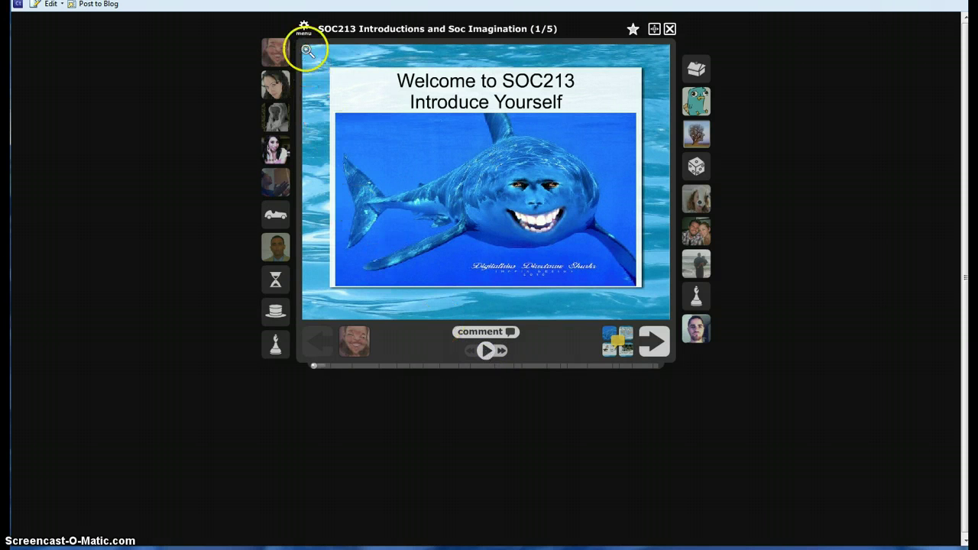
click(304, 33)
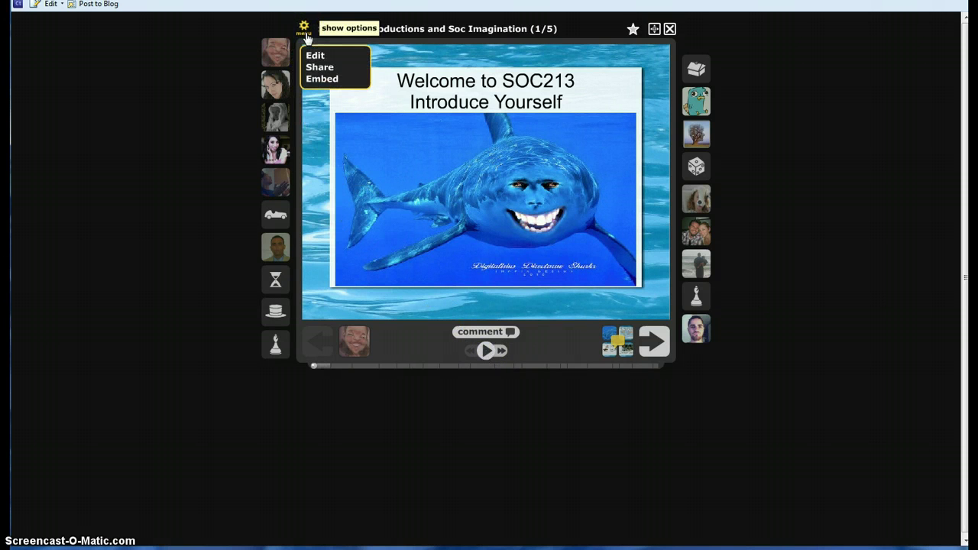
click(314, 79)
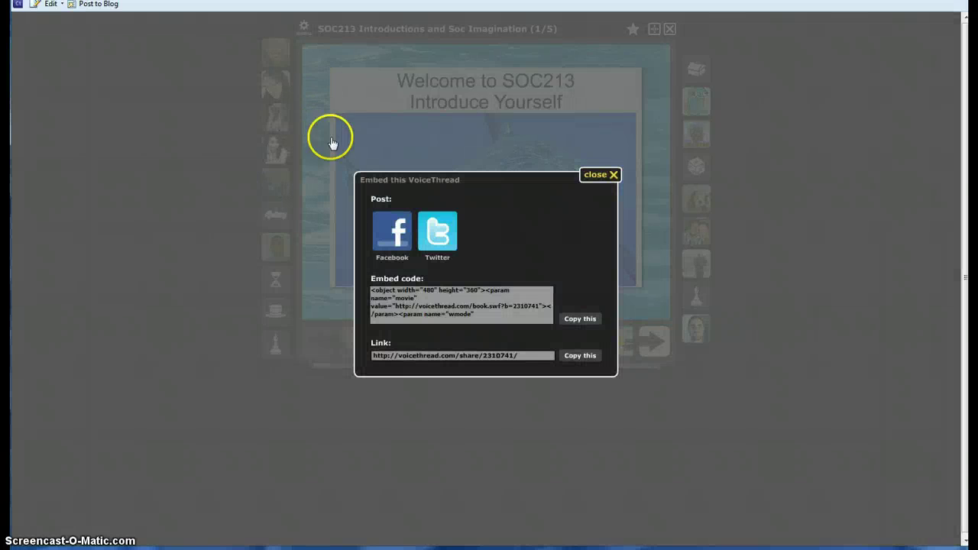
click(567, 356)
click(568, 357)
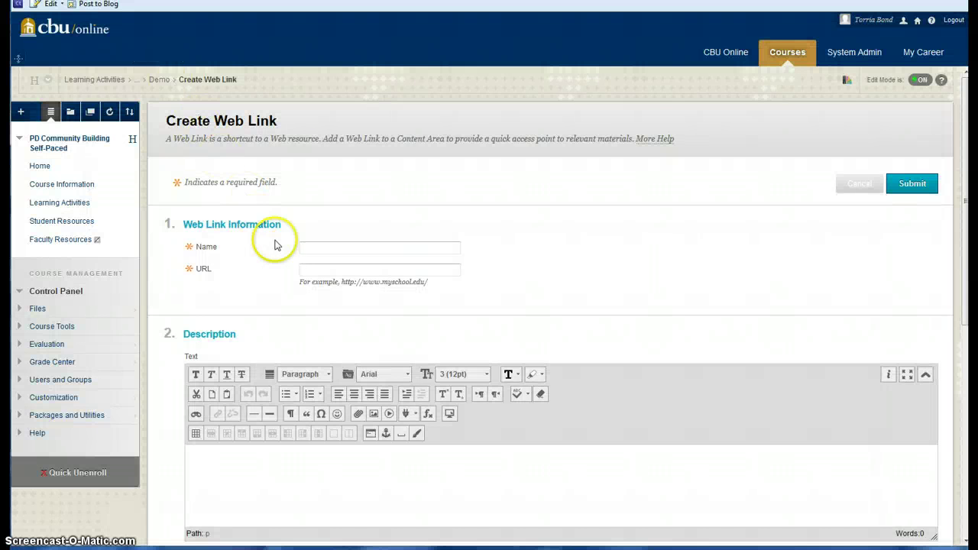
click(305, 268)
right_click(304, 268)
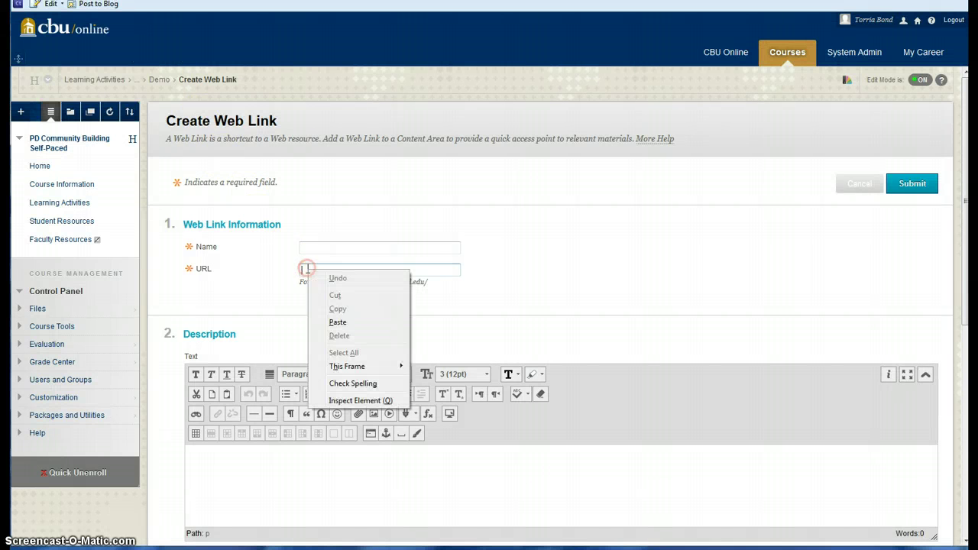
click(332, 323)
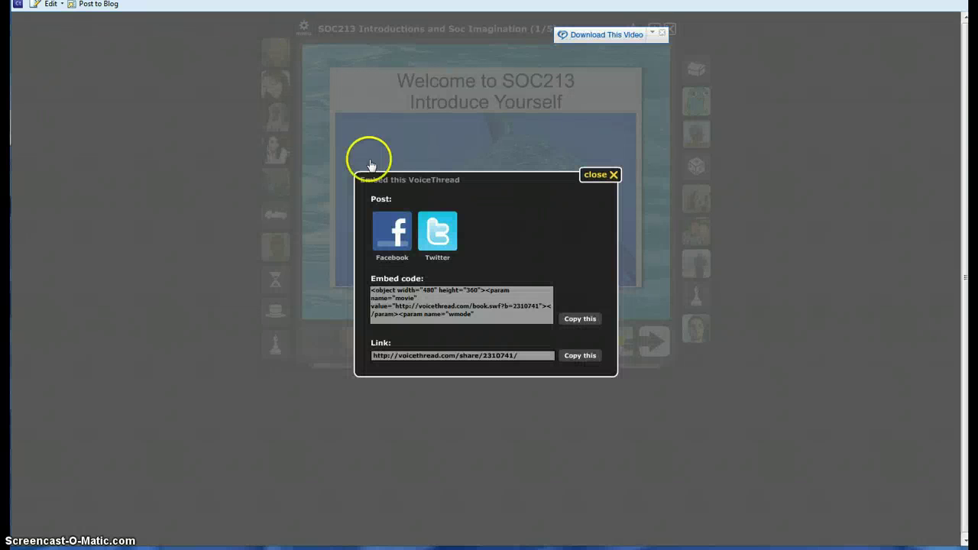
- Copy the VoiceThread's embed code and insert it as HTML code into the web link's description in Blackboard
click(568, 323)
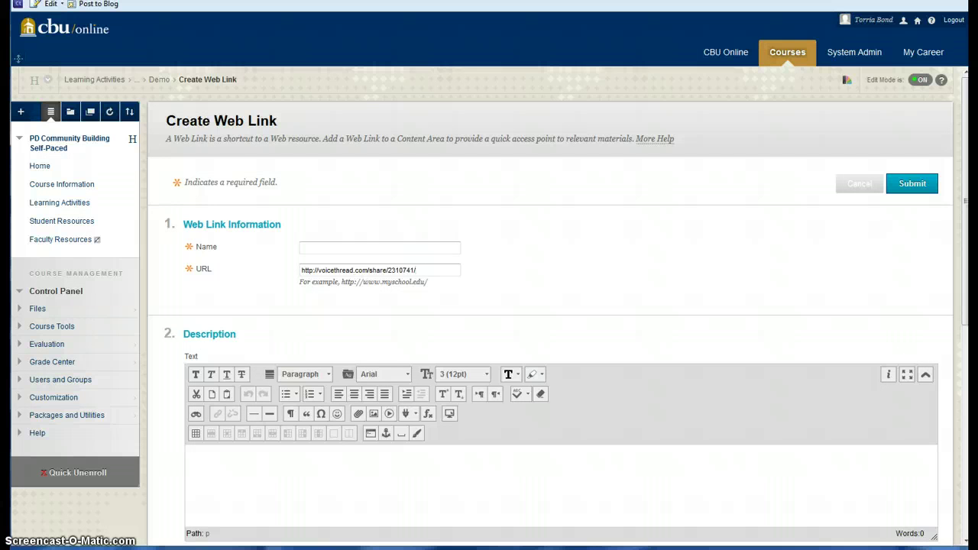
click(369, 434)
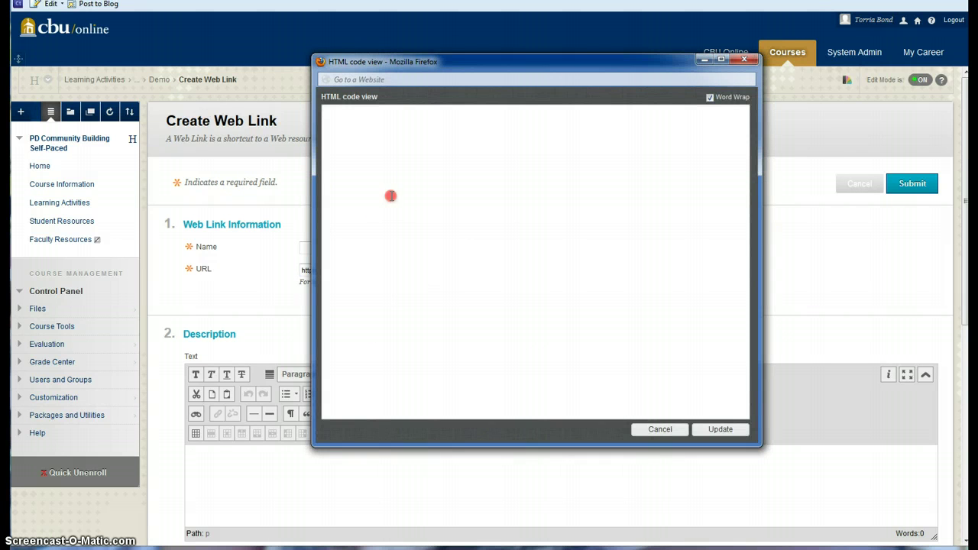
right_click(391, 195)
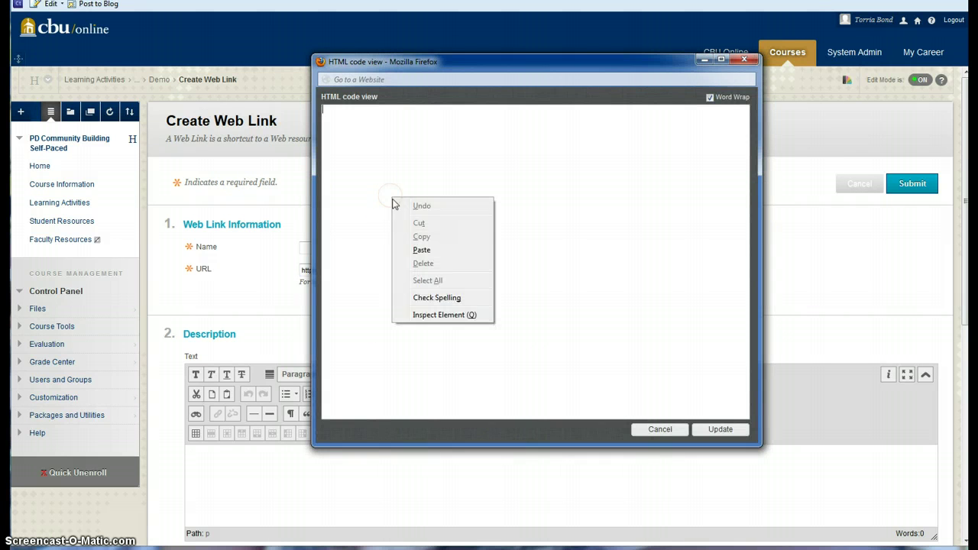
click(421, 250)
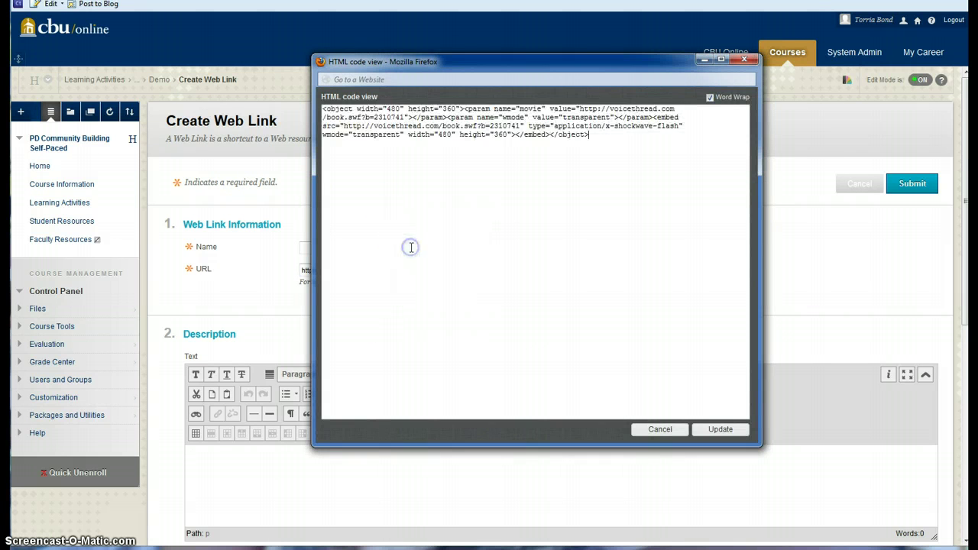
click(708, 432)
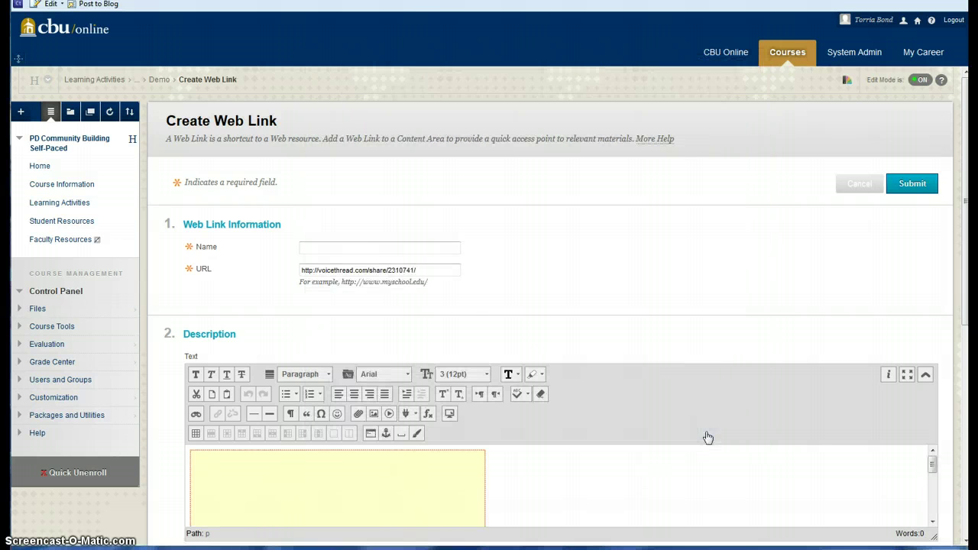
- Name the web link "Social Ice-Breaker - Introductions" and submit it
click(378, 248)
text(S)
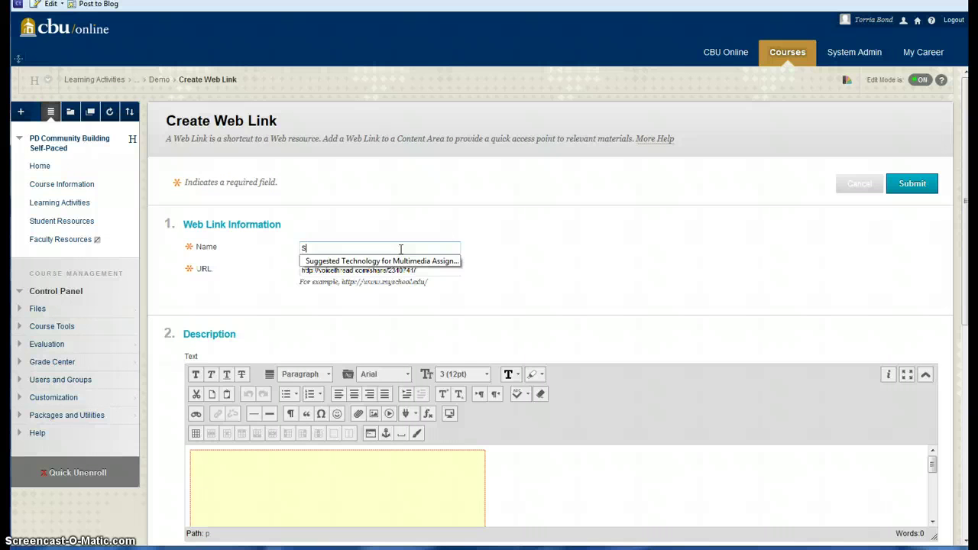
text(ocial Ice-Breaker - Introductions)
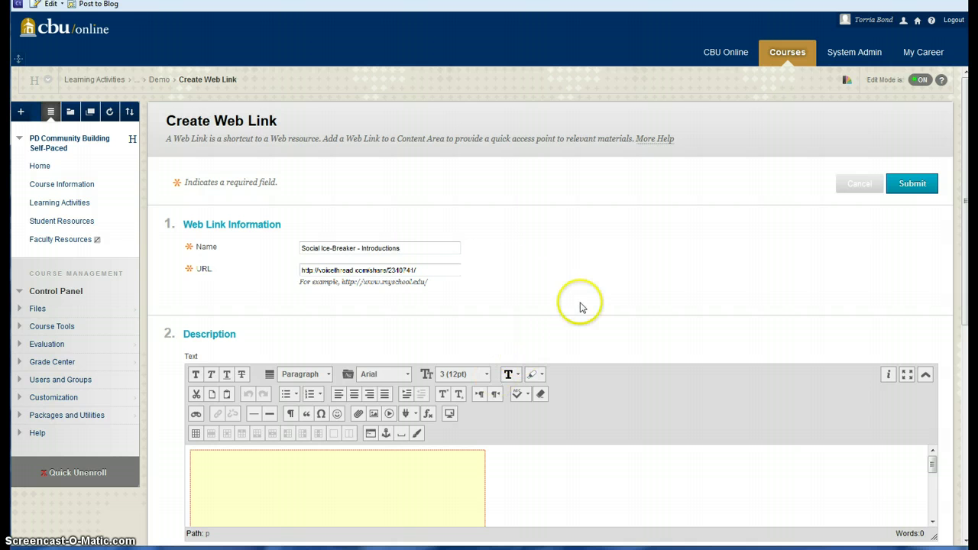
click(898, 194)
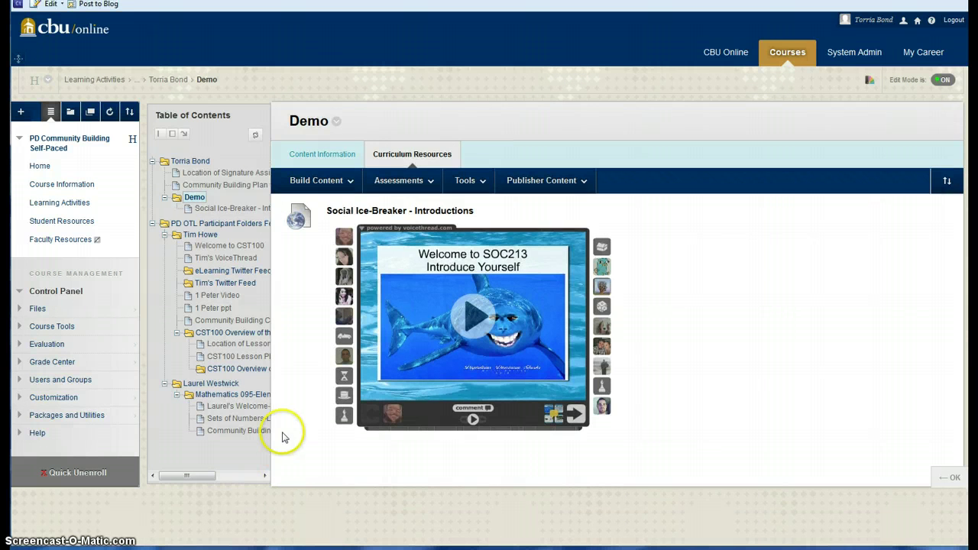
- Start a new content item in the Demo lesson plan and name it Twitter Hashtag
click(338, 180)
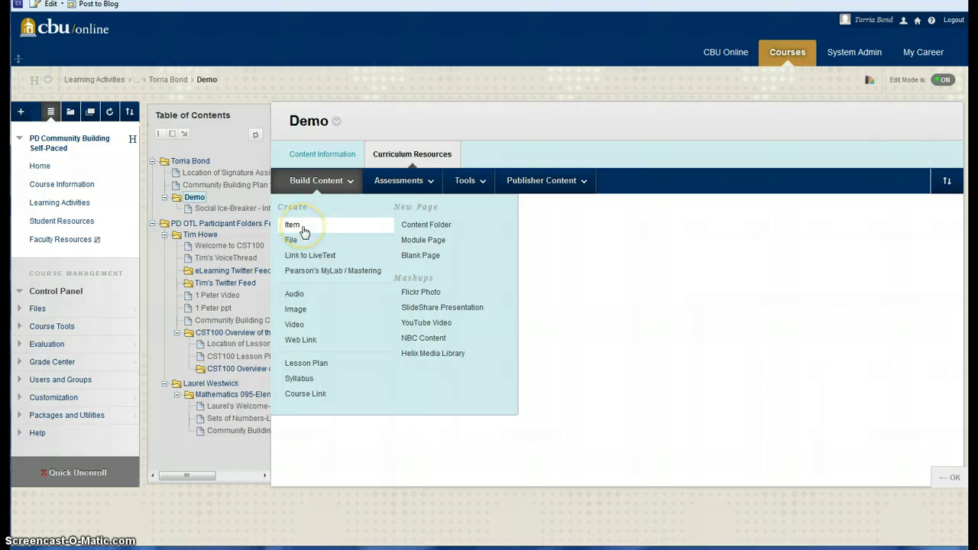
click(295, 224)
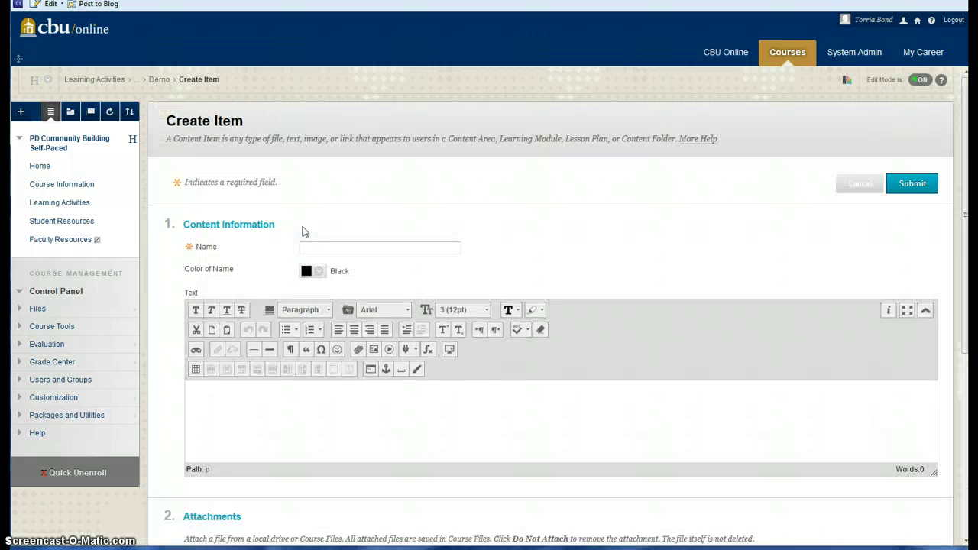
click(308, 246)
text(Test)
click(313, 226)
click(266, 405)
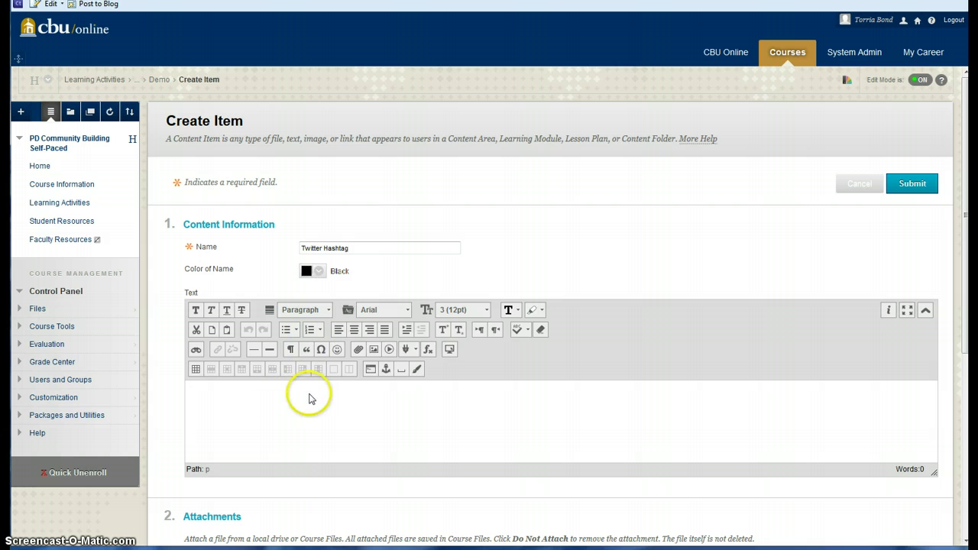
- Insert the Twitter.png picture from the computer's Pictures library into the item's text, without an image description
click(372, 350)
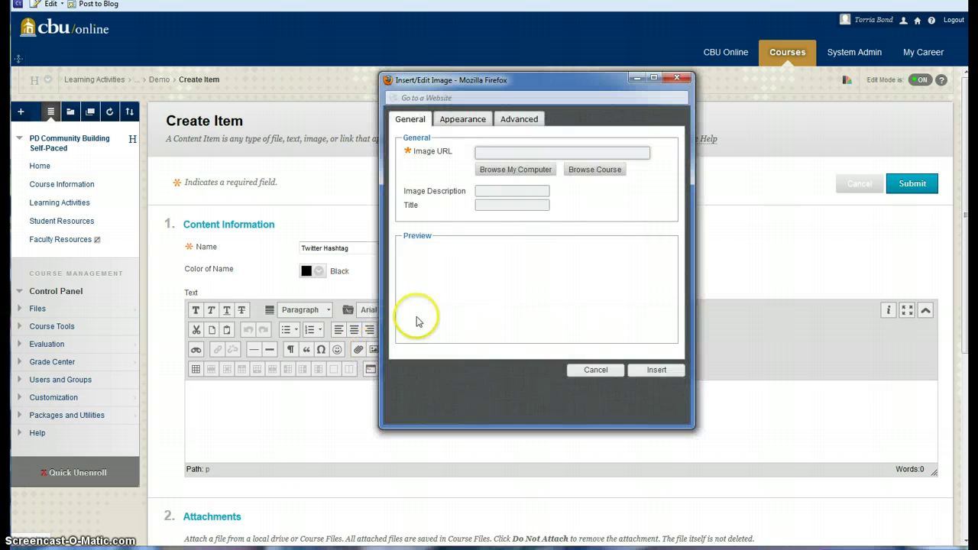
click(490, 171)
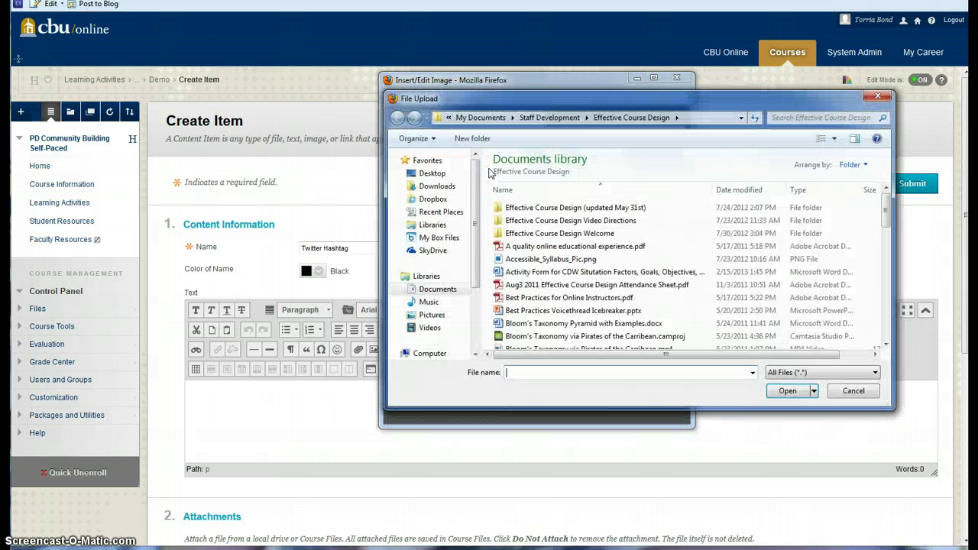
click(430, 314)
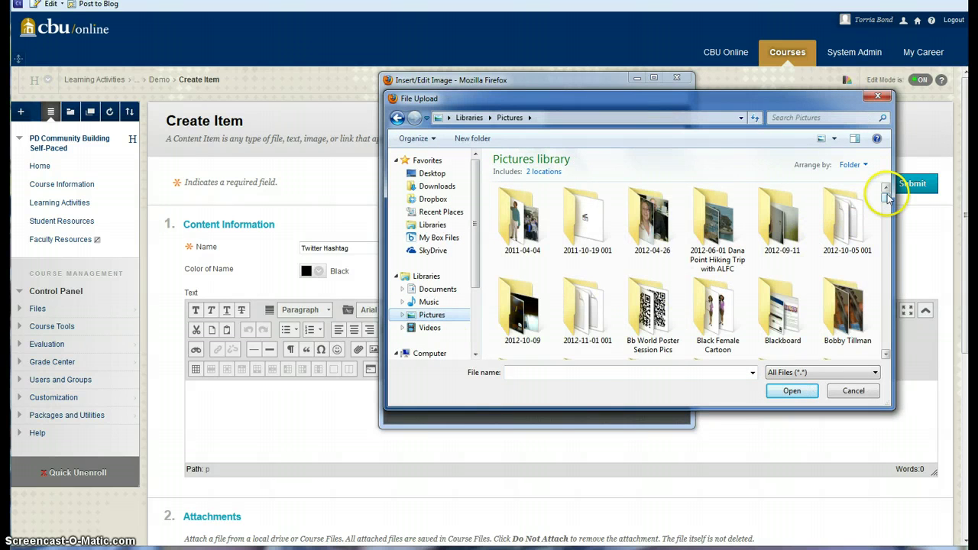
drag(884, 197, 885, 333)
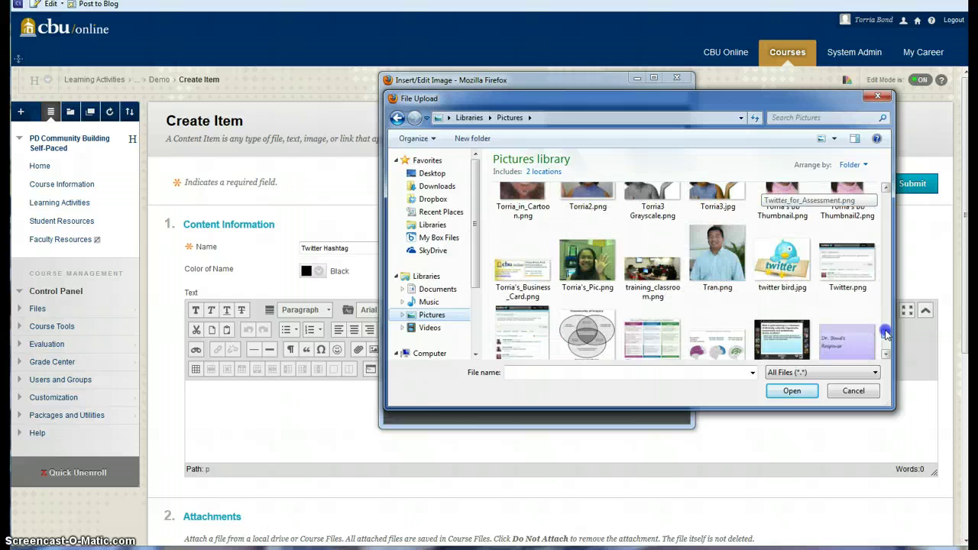
double_click(847, 268)
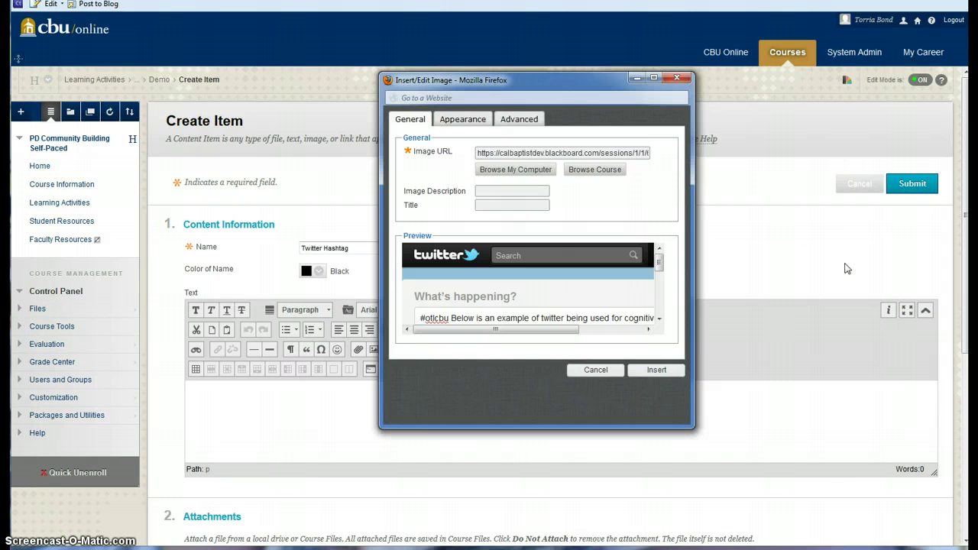
click(659, 371)
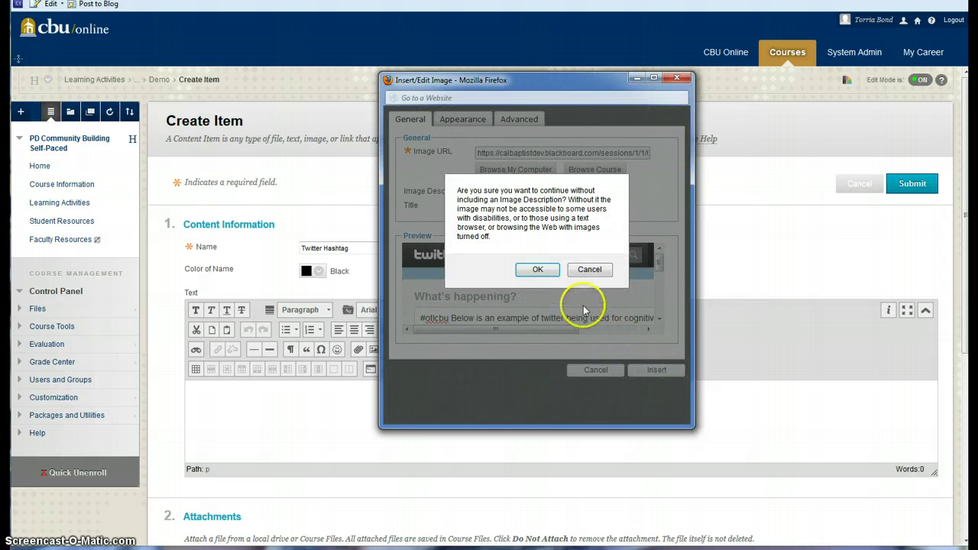
click(546, 271)
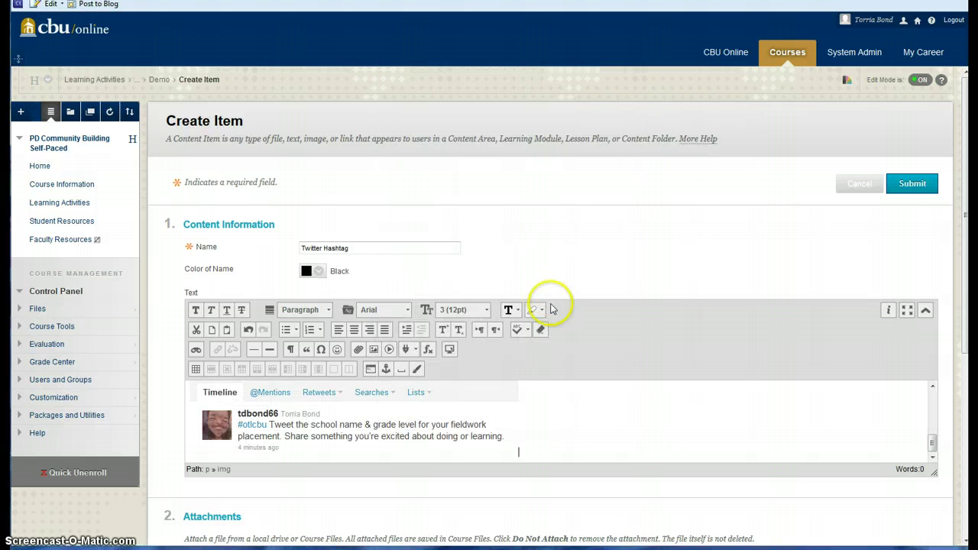
- Caption the image "This is an image of the use of twitter to sustain community when students are working on fieldwork assignments at local schools." and submit it
click(676, 416)
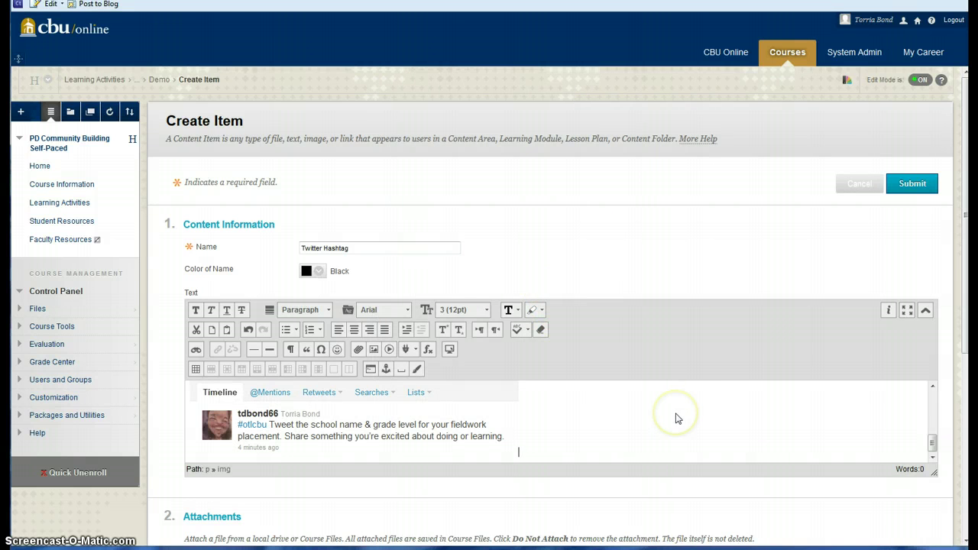
key(Return)
key(Return)
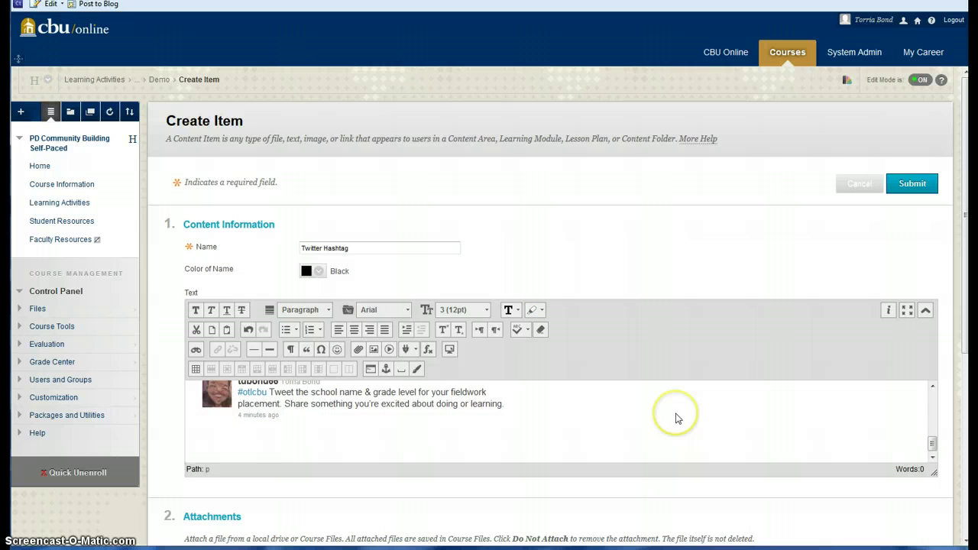
text(This is an image of the use of t)
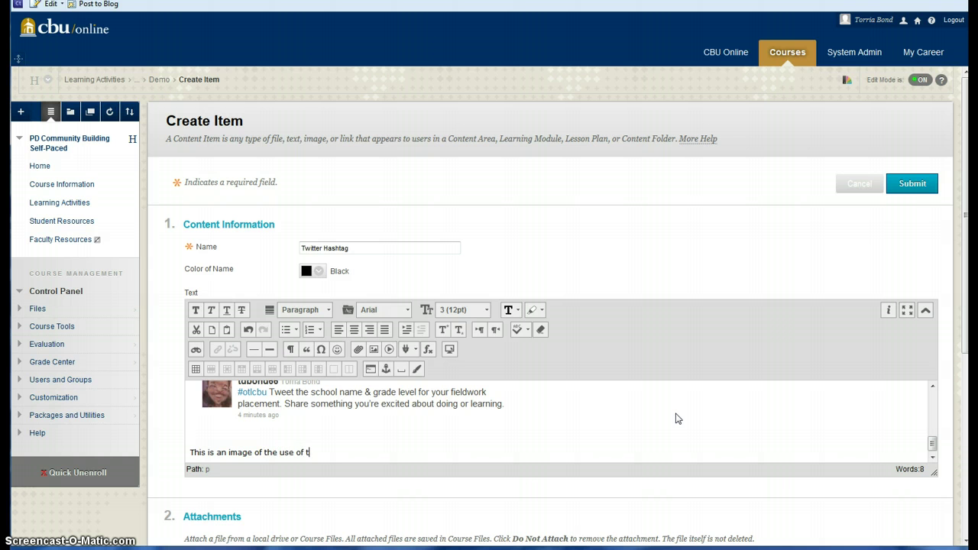
text(witter to su)
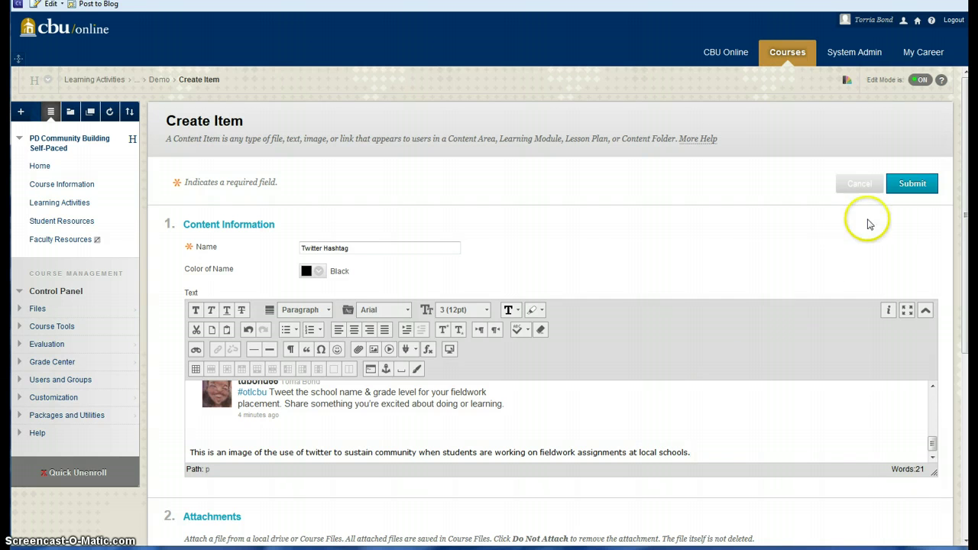
click(908, 185)
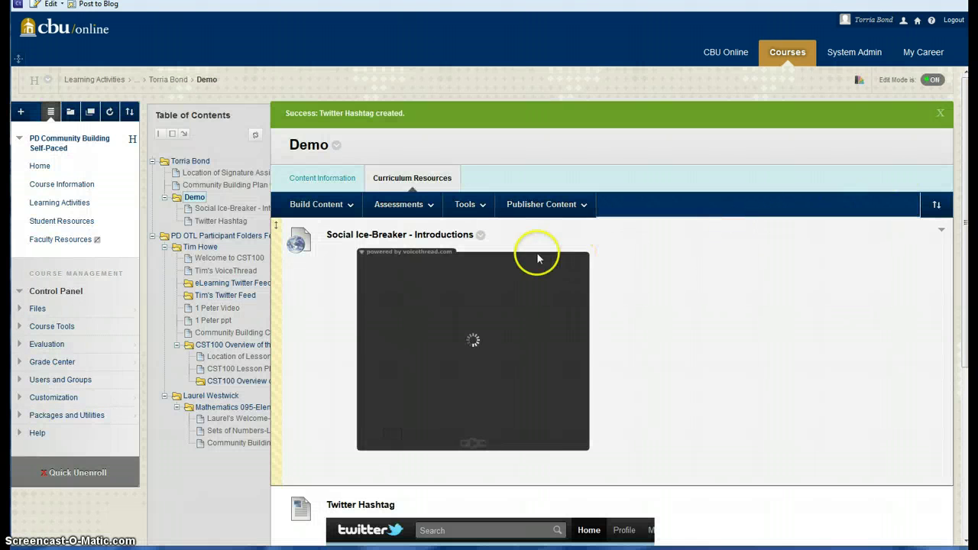
- Start a new web link in the Demo lesson plan and bring up the Google home page in another browser tab
click(349, 205)
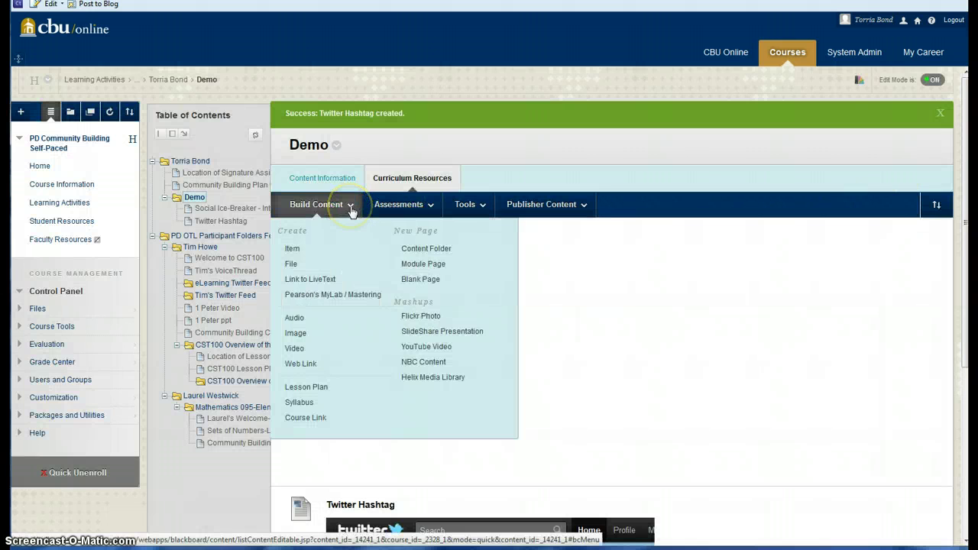
click(310, 366)
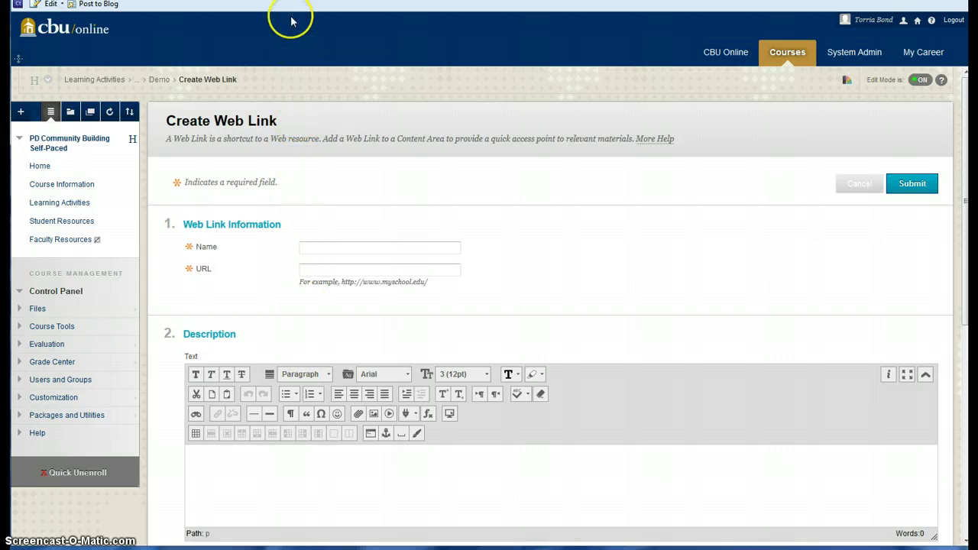
key(ctrl+Tab)
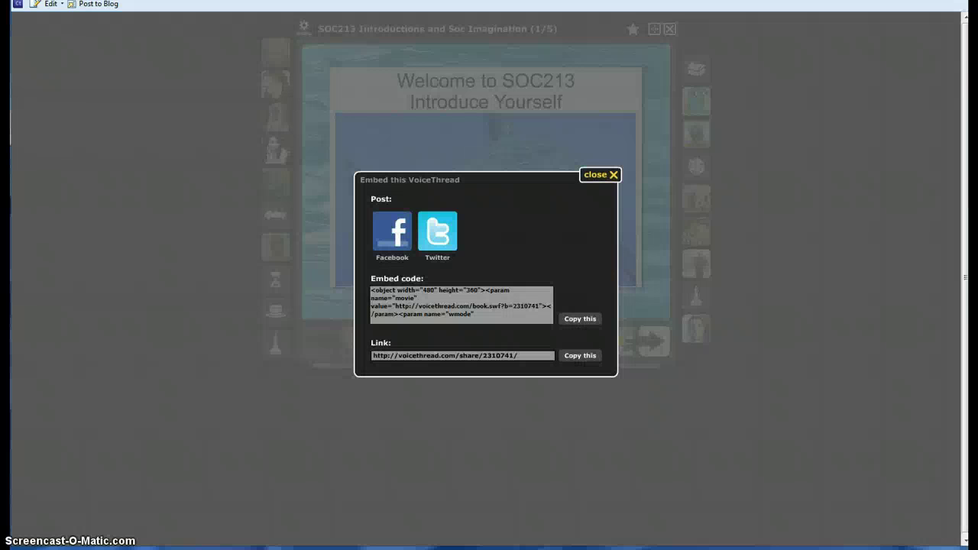
click(599, 175)
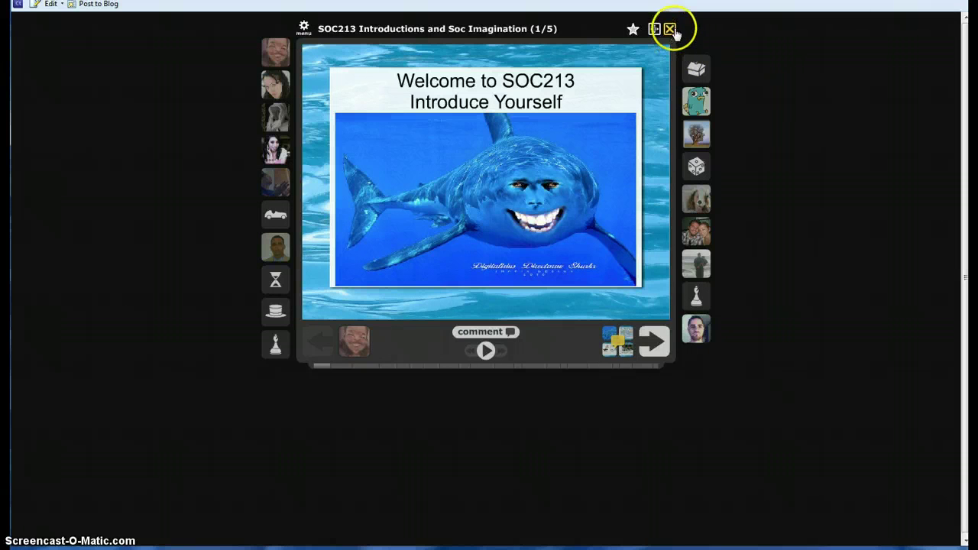
click(873, 4)
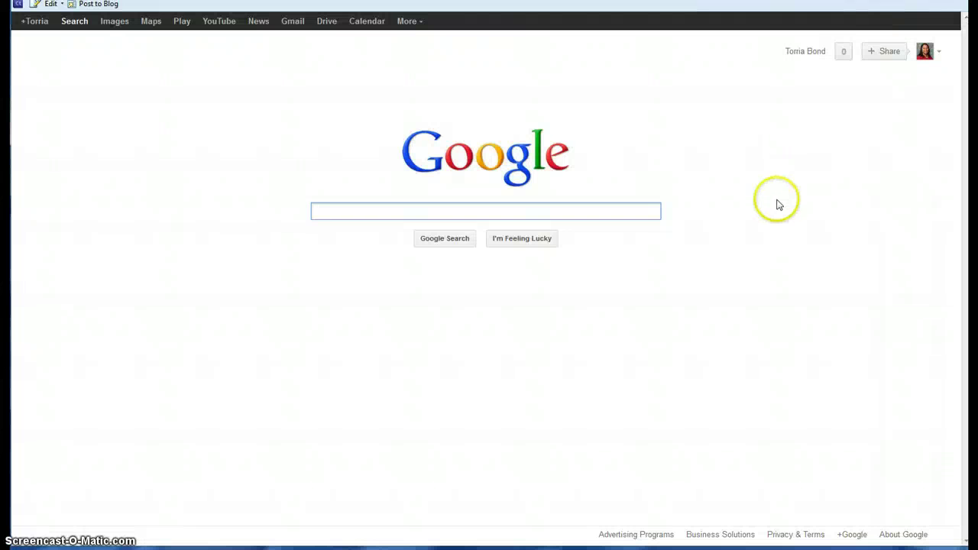
- Go to YouTube, dismiss the homepage ad and open the account's Video Manager
click(226, 23)
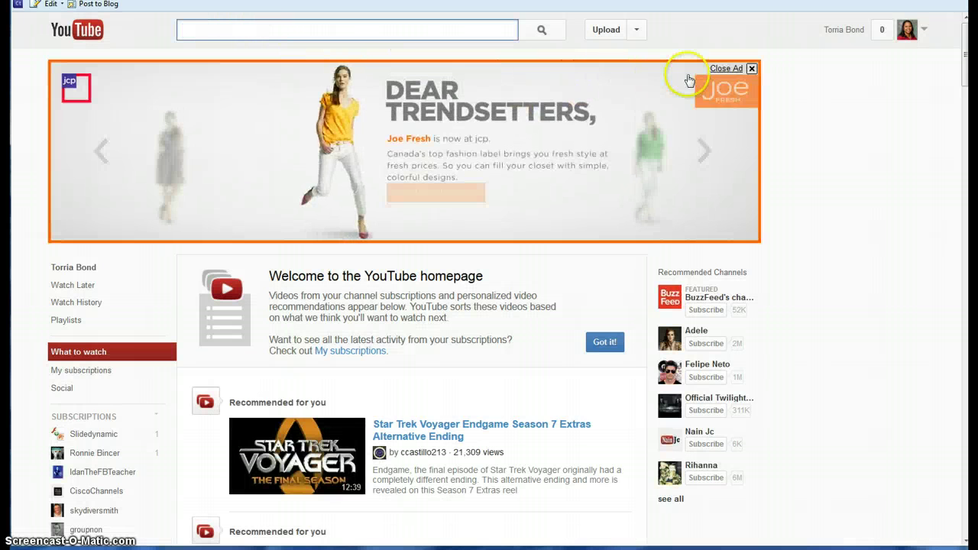
click(751, 68)
click(925, 32)
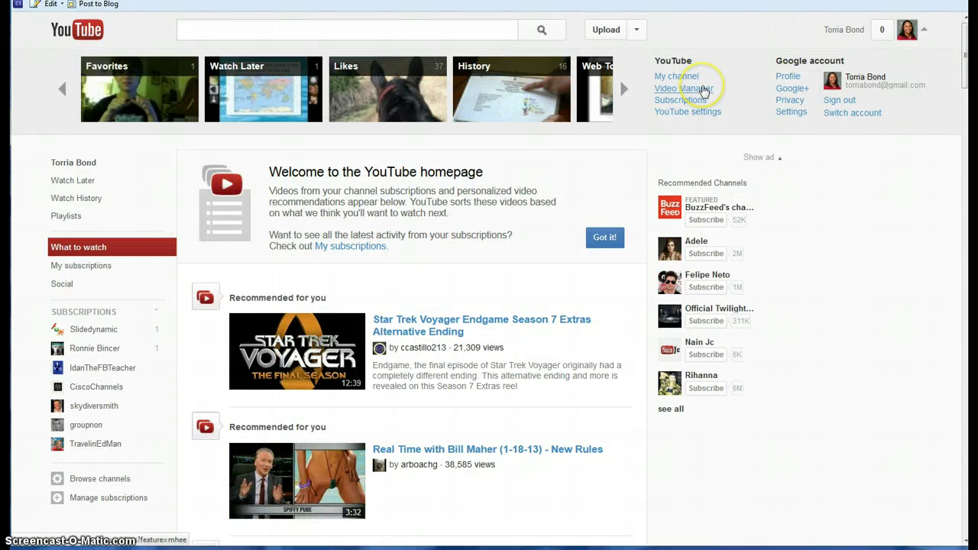
click(703, 90)
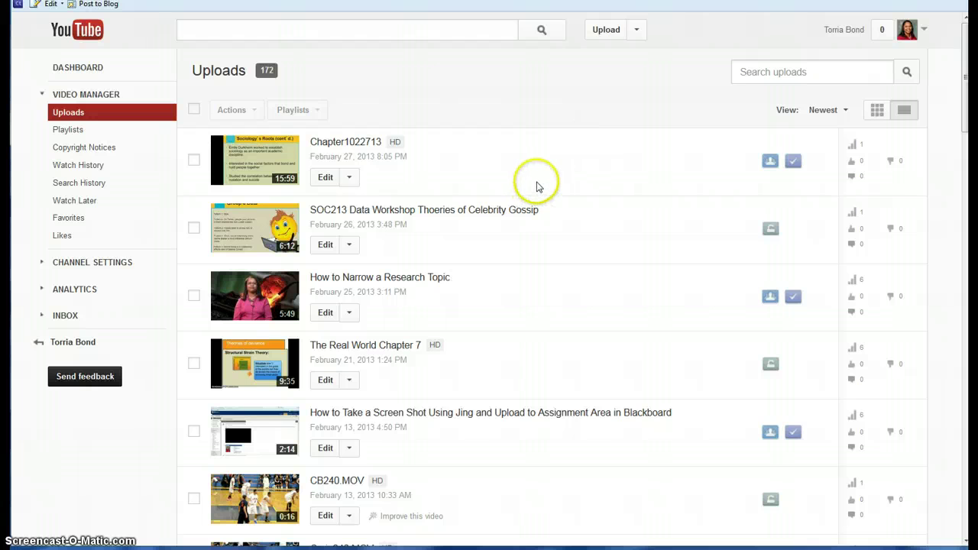
- Search the uploads for "highlights" and open the video "Highlights of week 6 & 7 Overview of Week 8"
click(744, 74)
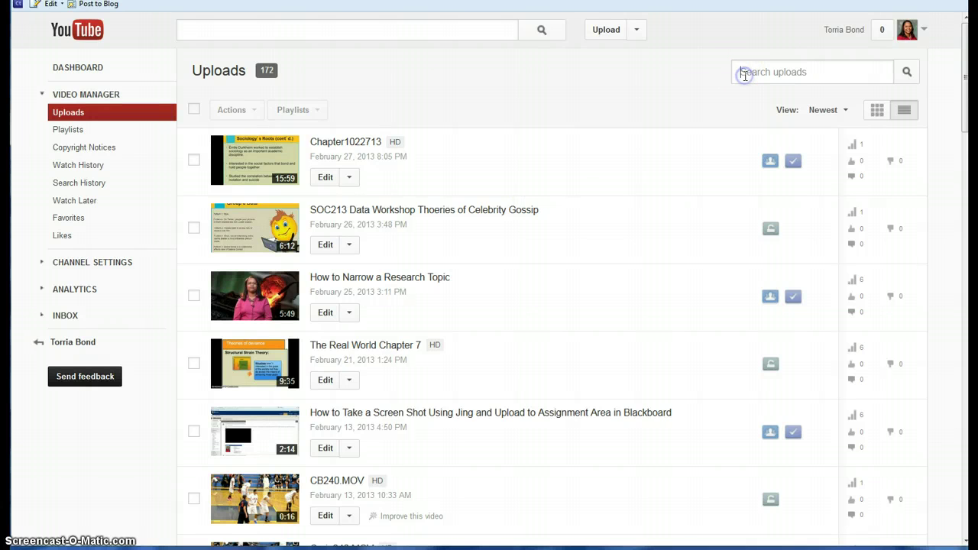
text(highlights)
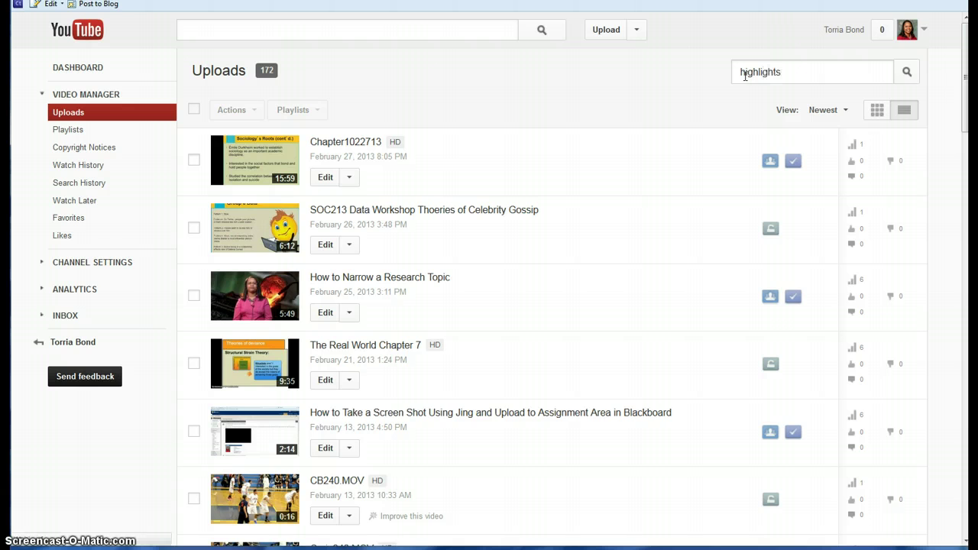
key(Return)
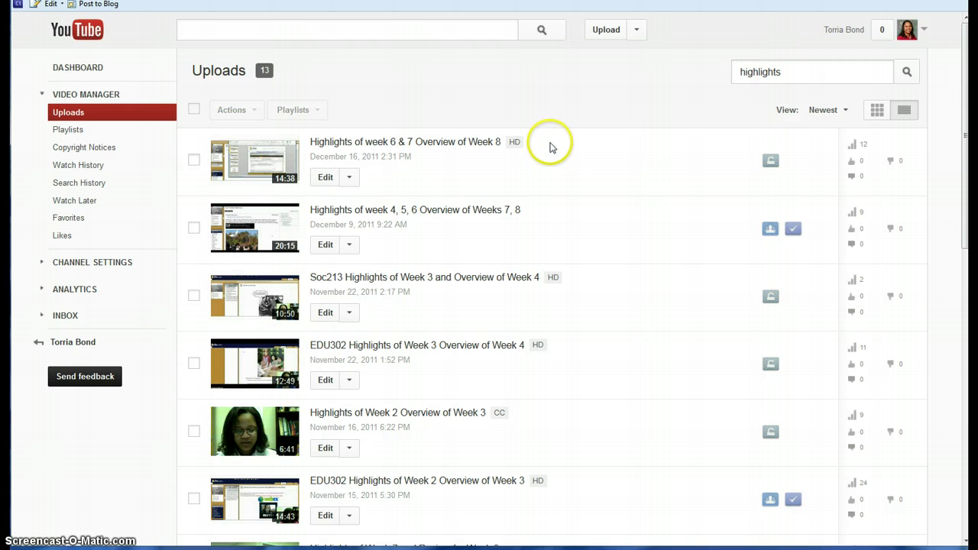
click(426, 145)
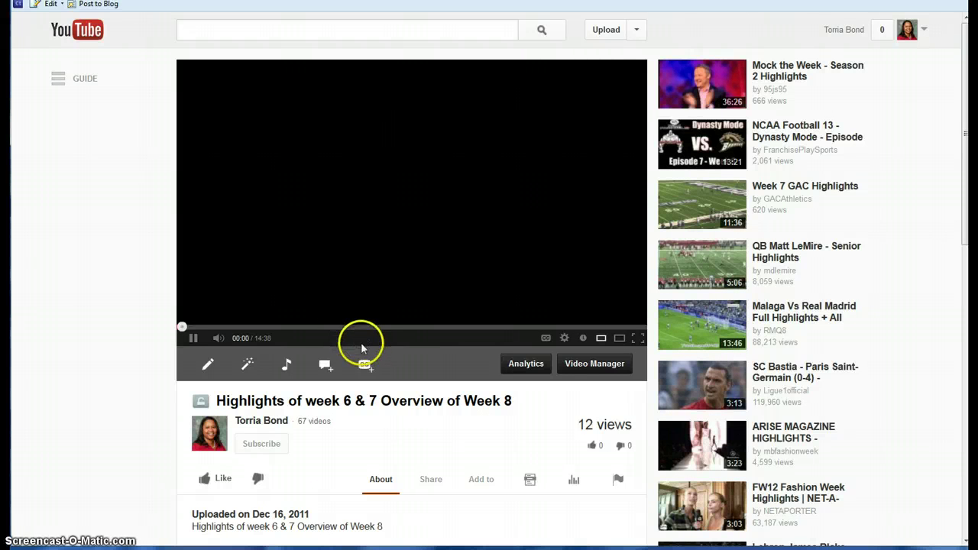
- Pause the video, copy its share link and paste it as the URL of the new web link in Blackboard
click(399, 289)
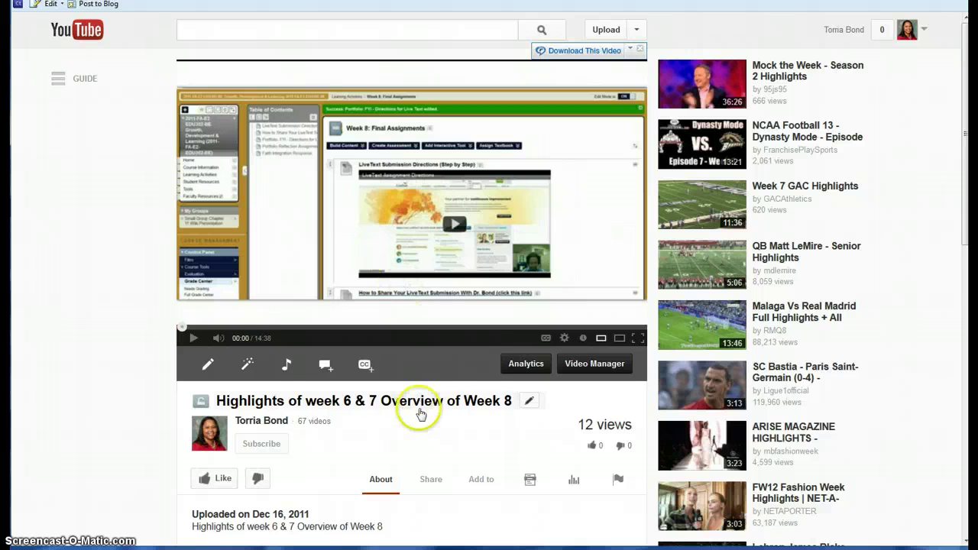
click(431, 479)
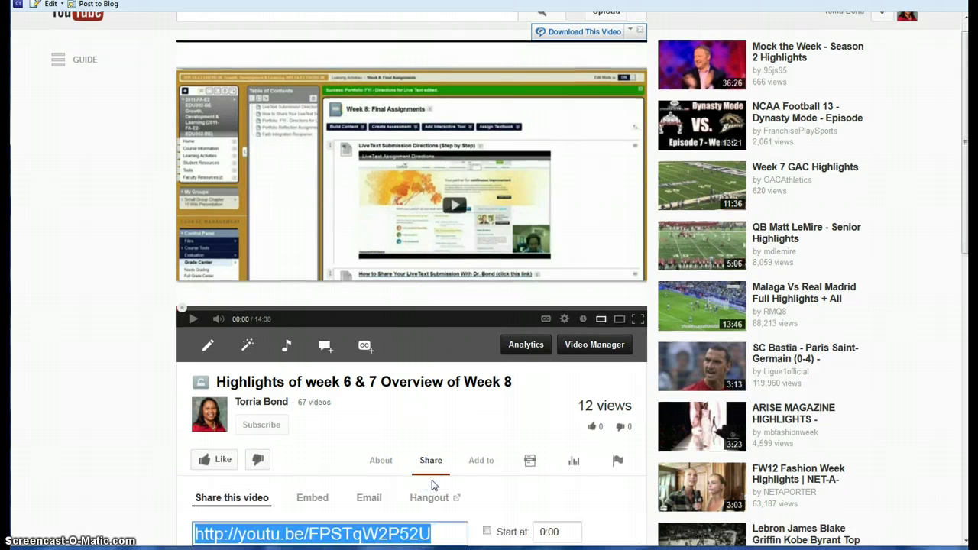
scroll(427, 477, down, 2)
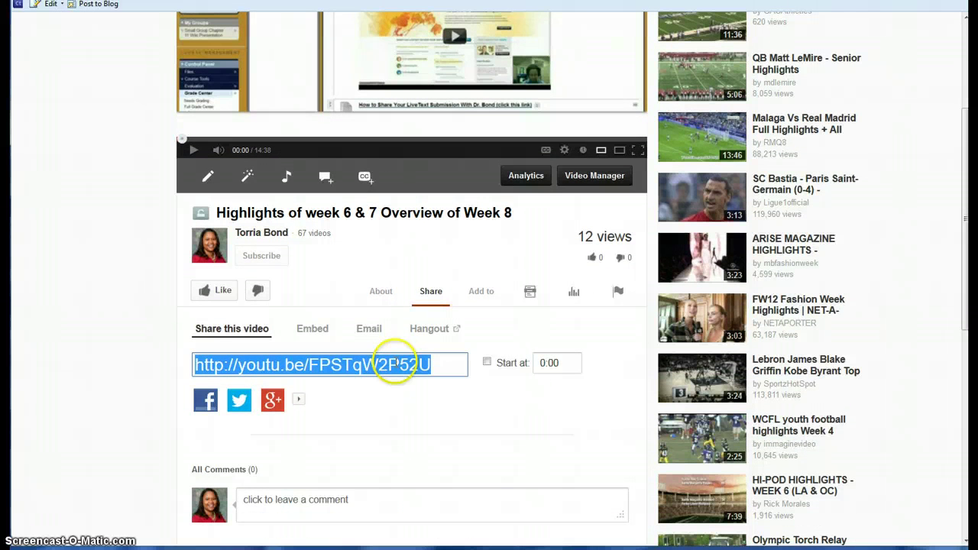
right_click(395, 364)
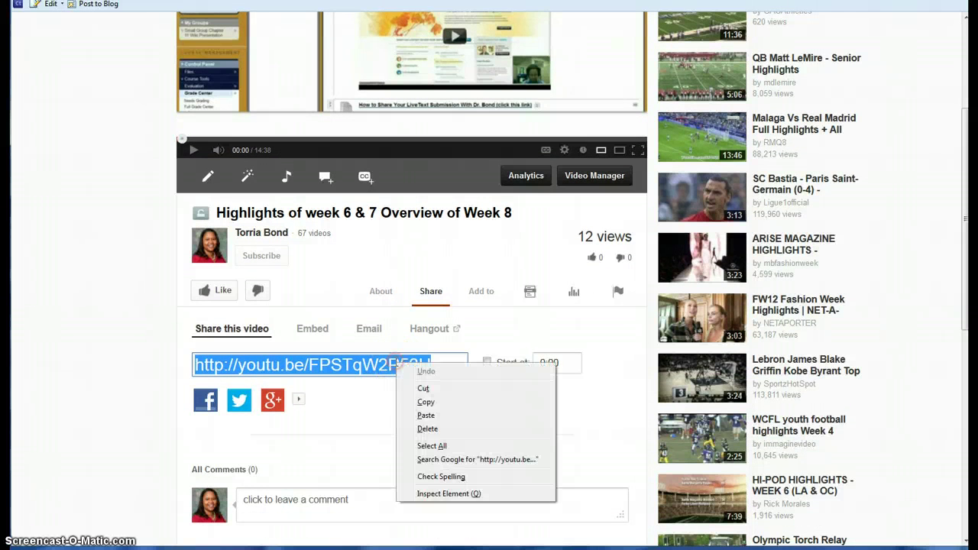
click(426, 401)
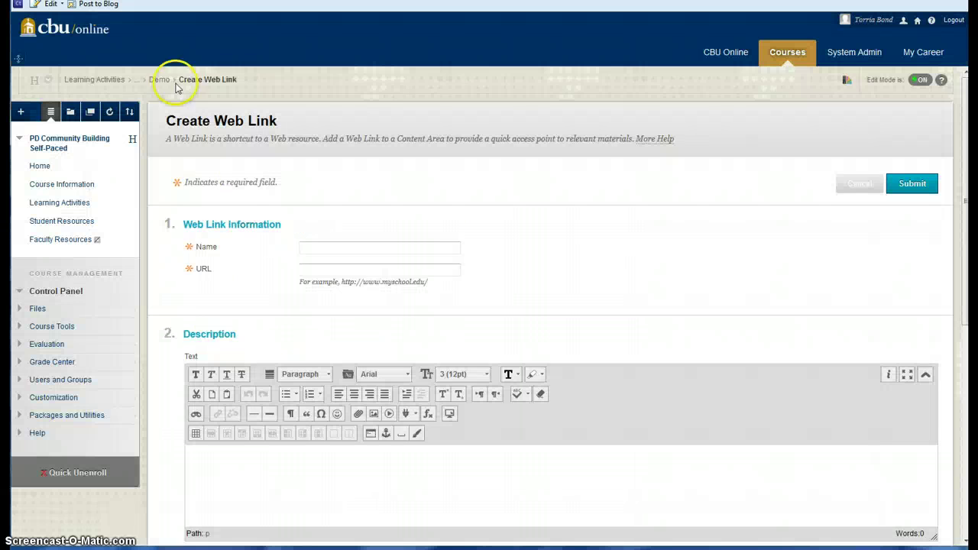
right_click(311, 269)
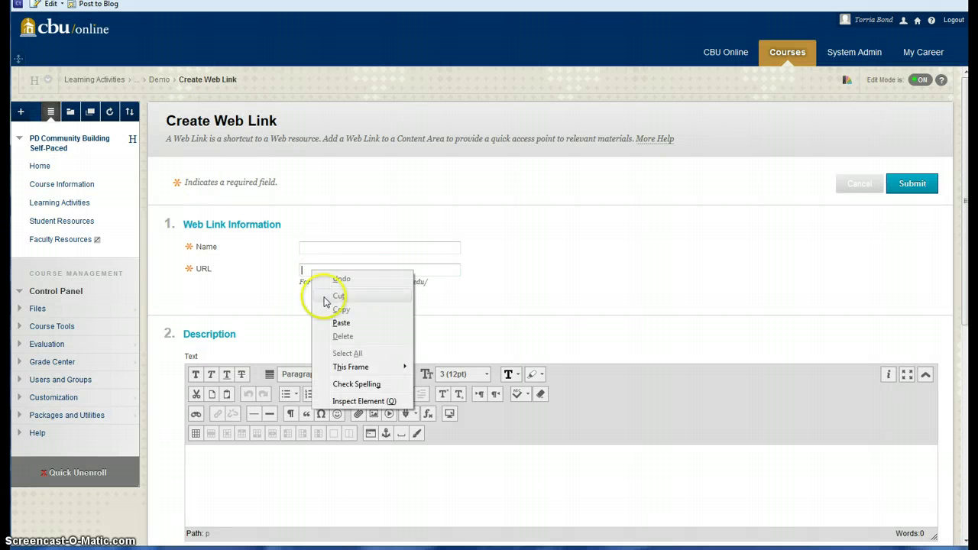
click(337, 323)
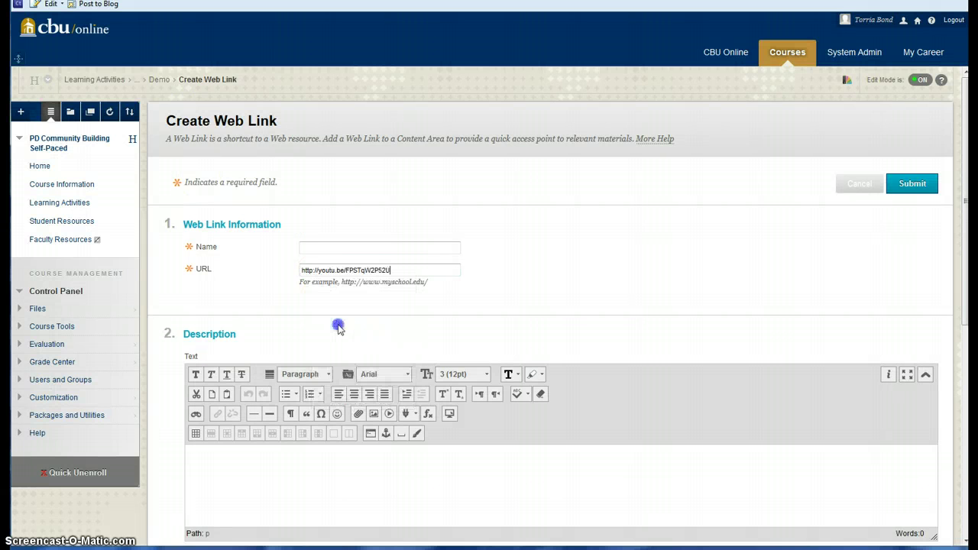
- Switch back to the YouTube page and copy the highlights video's embed code
click(270, 13)
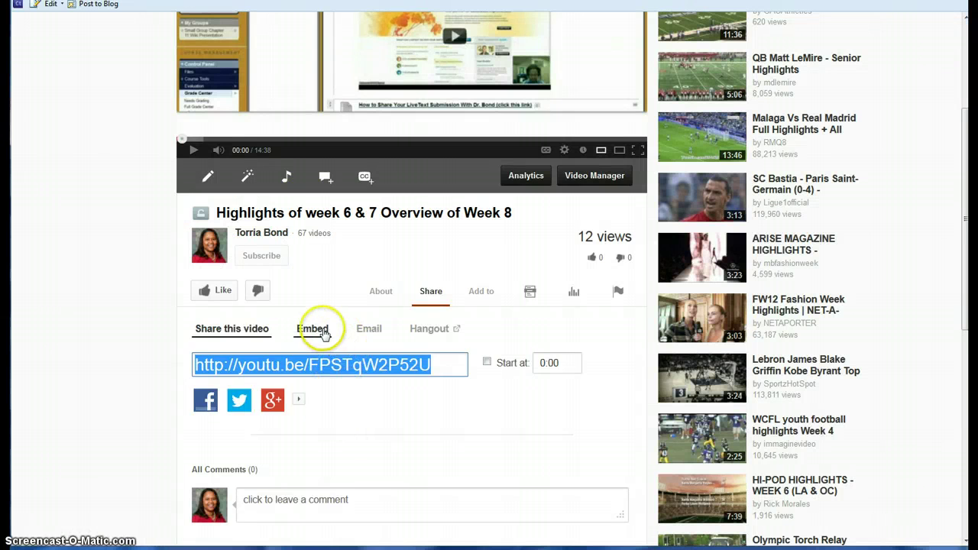
click(319, 329)
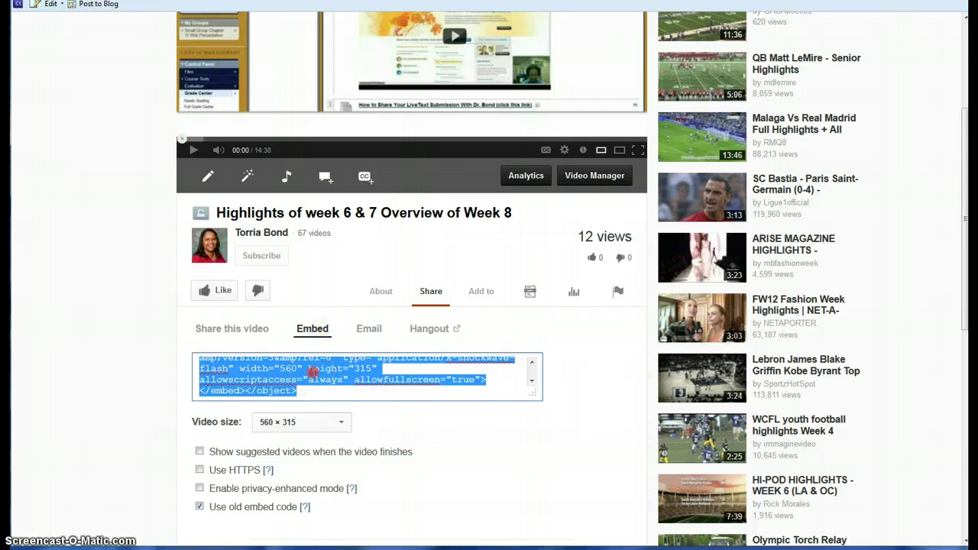
right_click(314, 374)
click(340, 414)
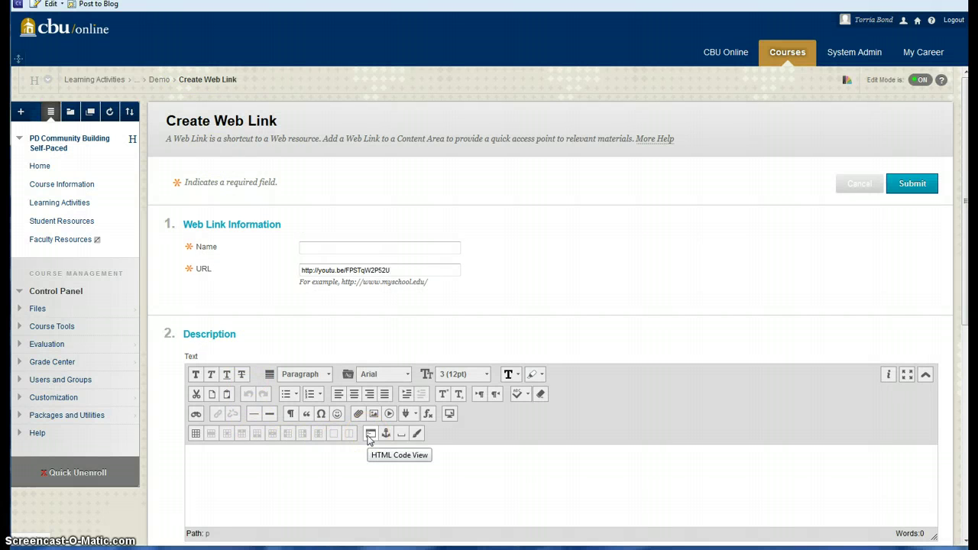
- Paste the copied embed code into the HTML source of the web link's description in Blackboard and update it
click(369, 434)
right_click(395, 196)
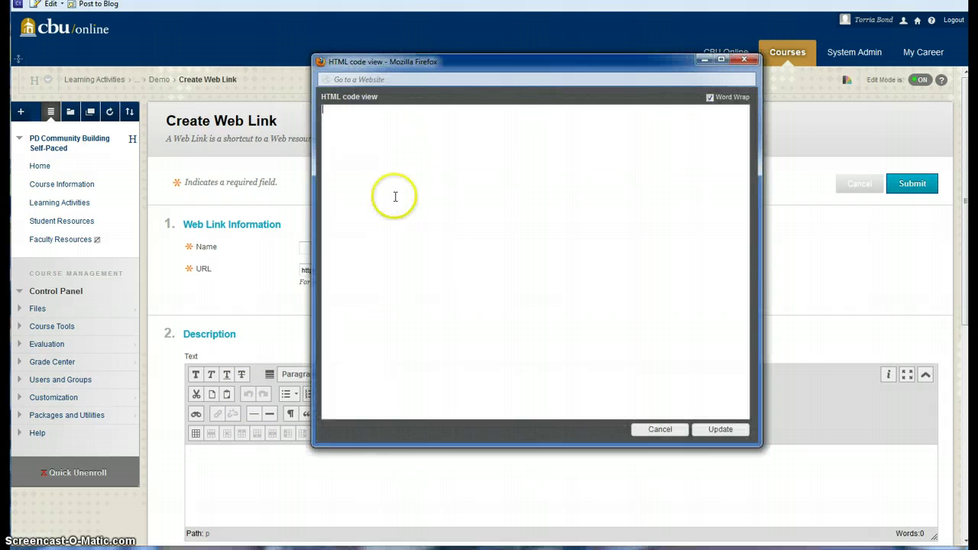
click(423, 251)
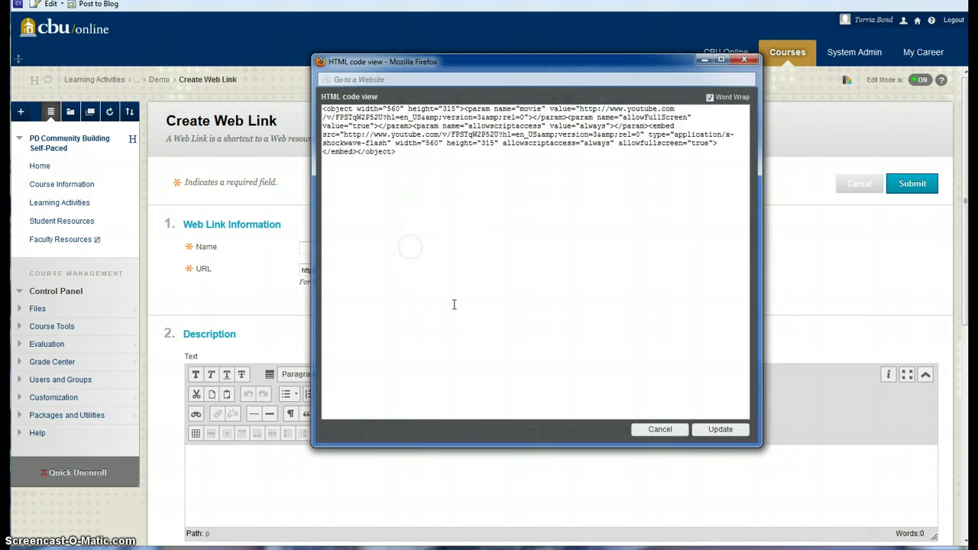
click(699, 430)
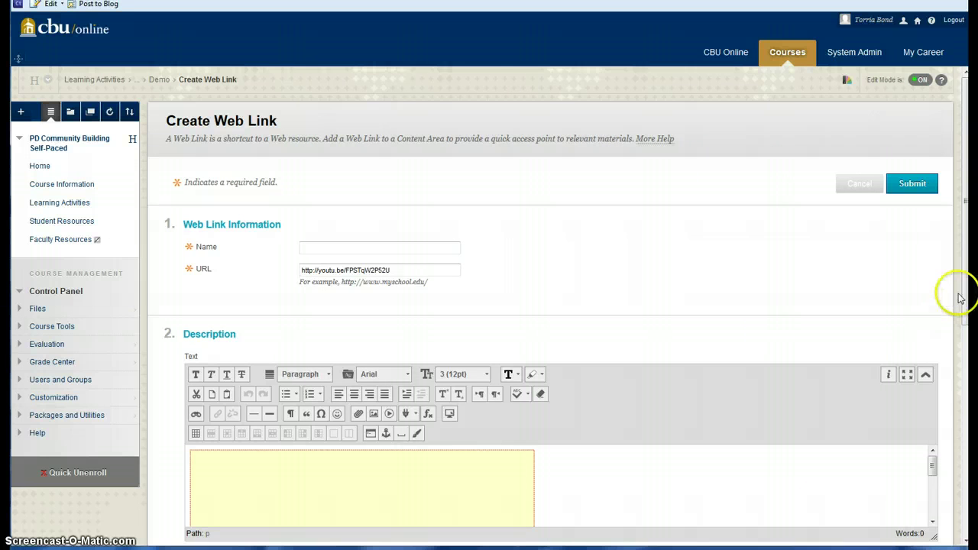
- Add the line "This is an example of using video for instructor presence." below the embedded video in the description
scroll(966, 289, down, 3)
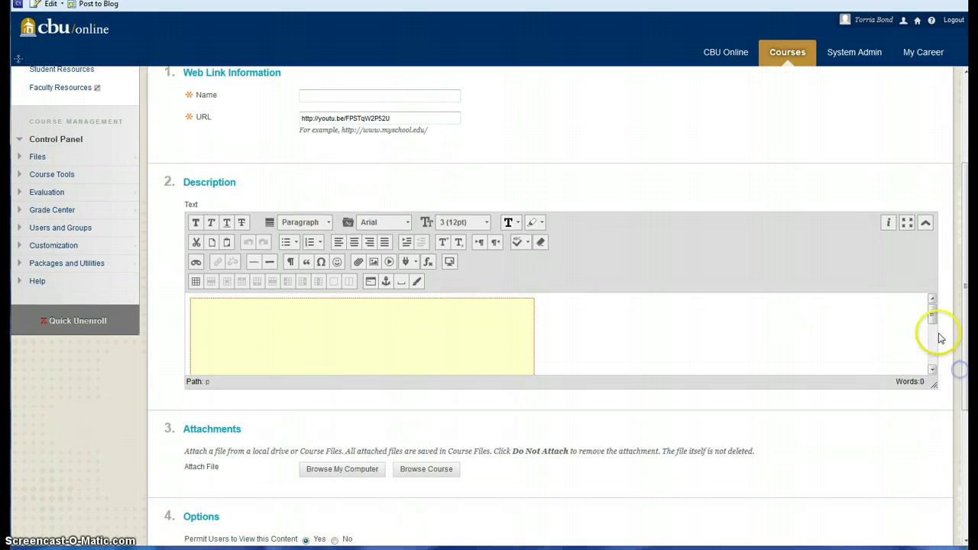
drag(932, 324, 932, 353)
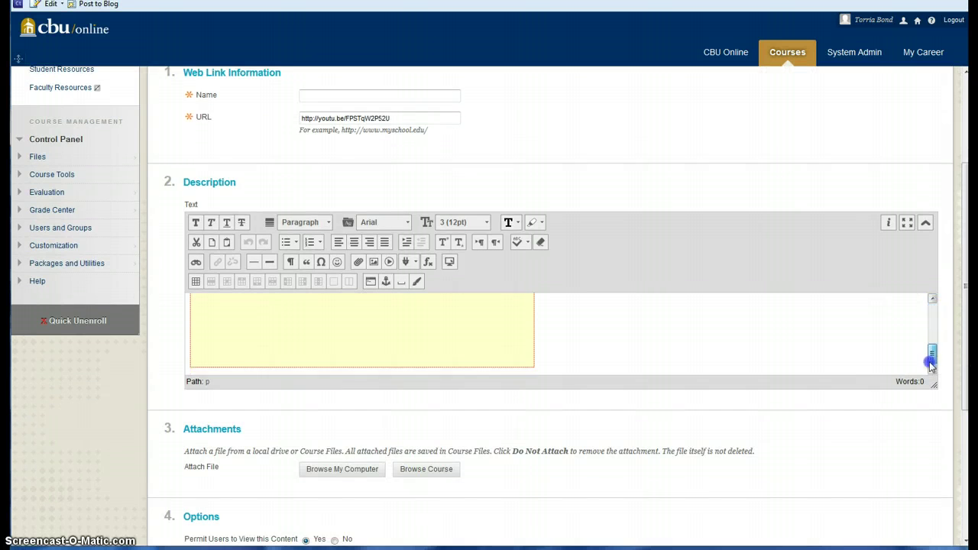
click(653, 370)
key(Return)
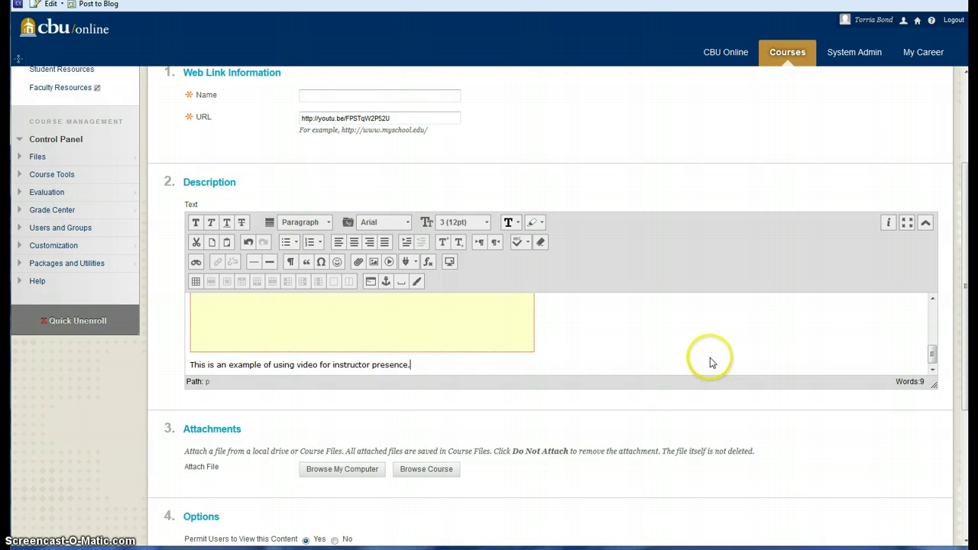
- Name the web link "Demo YouTube Highlights", submit it and check the new item in the Demo lesson plan
scroll(776, 281, up, 3)
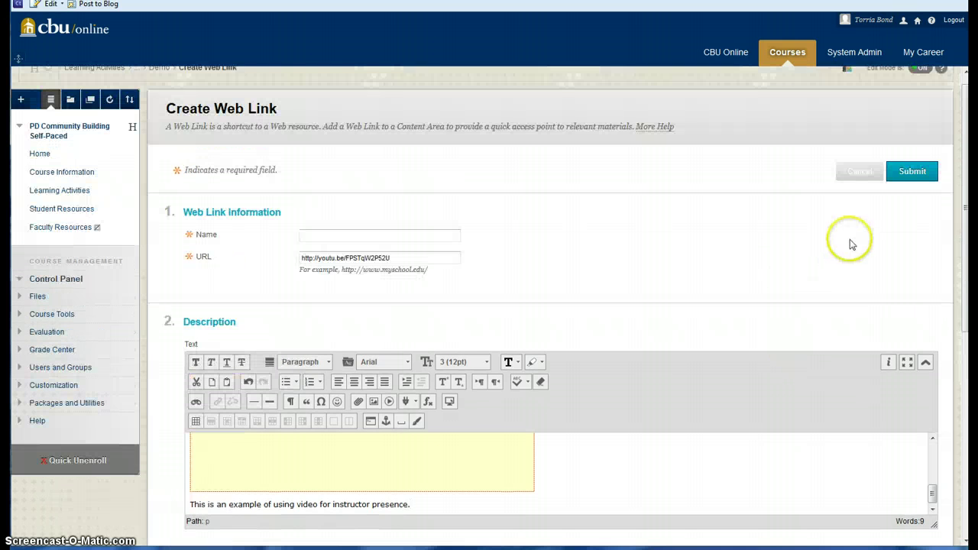
click(898, 172)
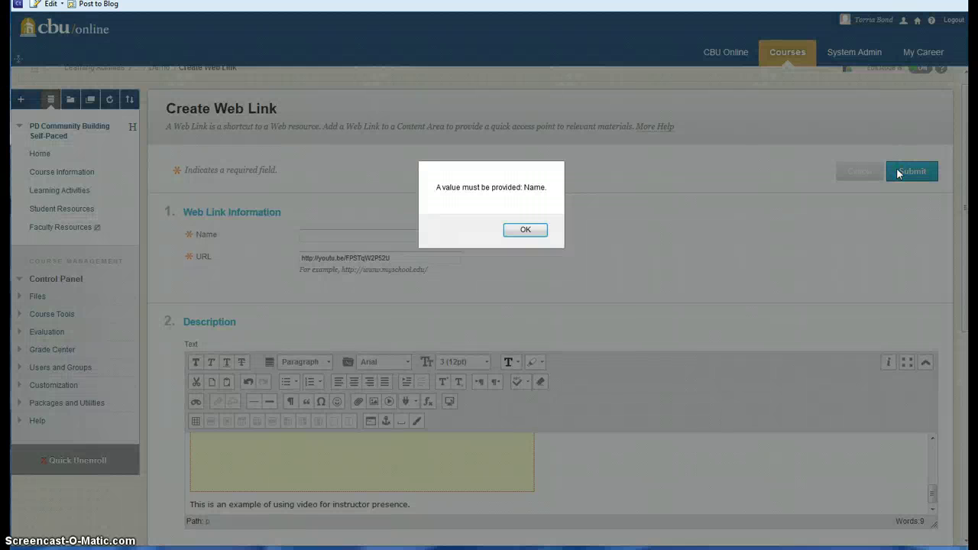
click(524, 229)
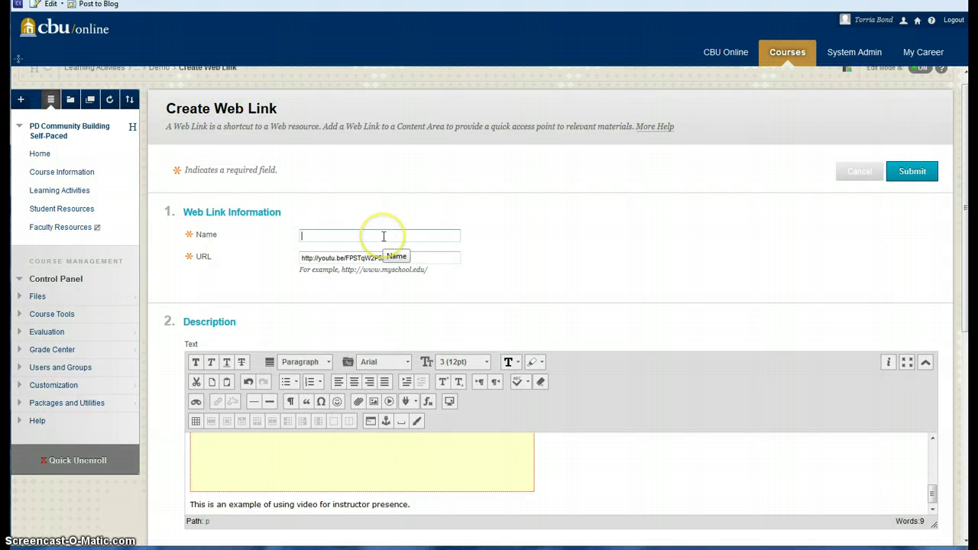
text(Demo)
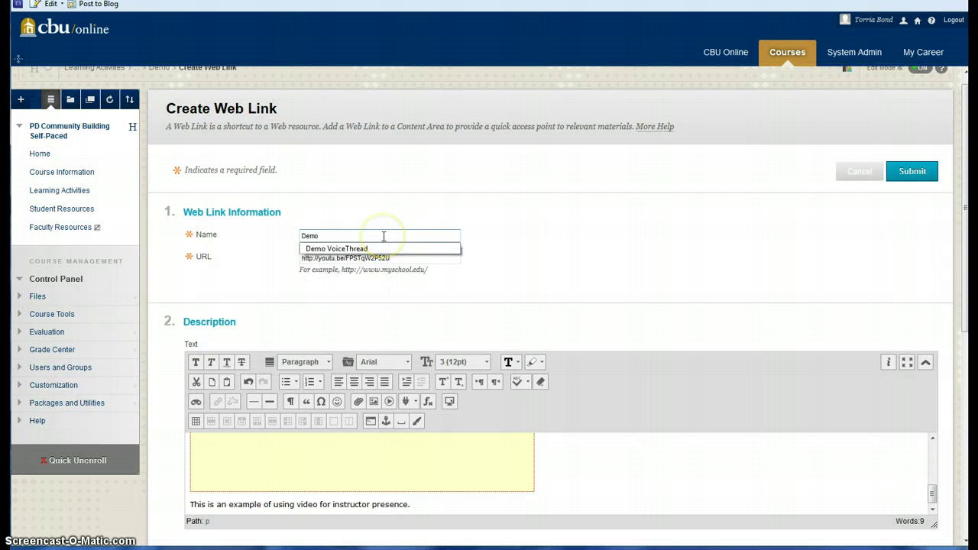
text( YouTube Highlights)
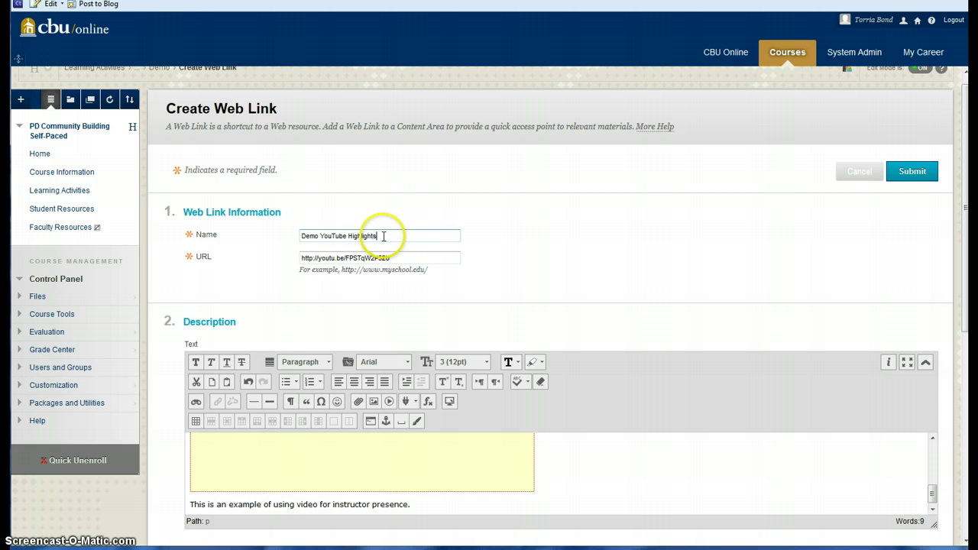
click(895, 172)
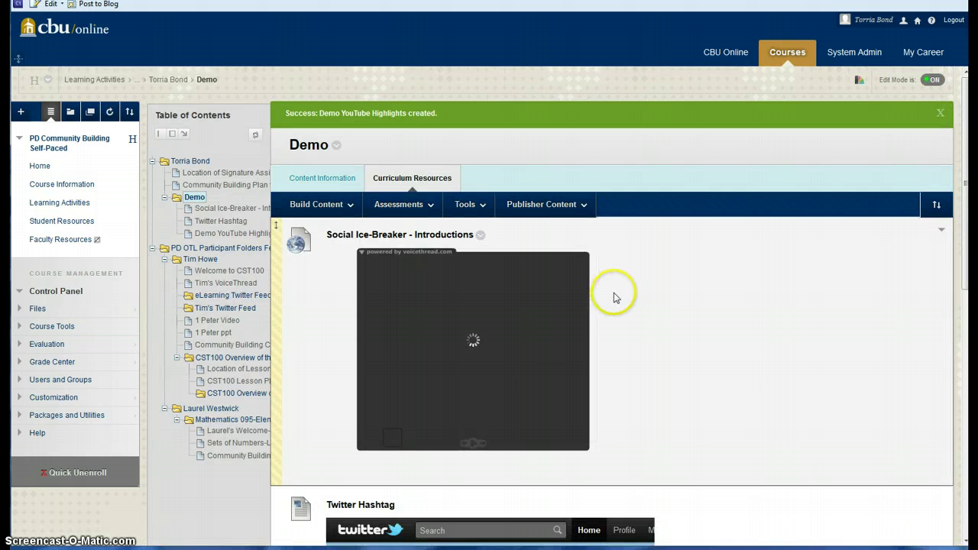
scroll(669, 338, down, 3)
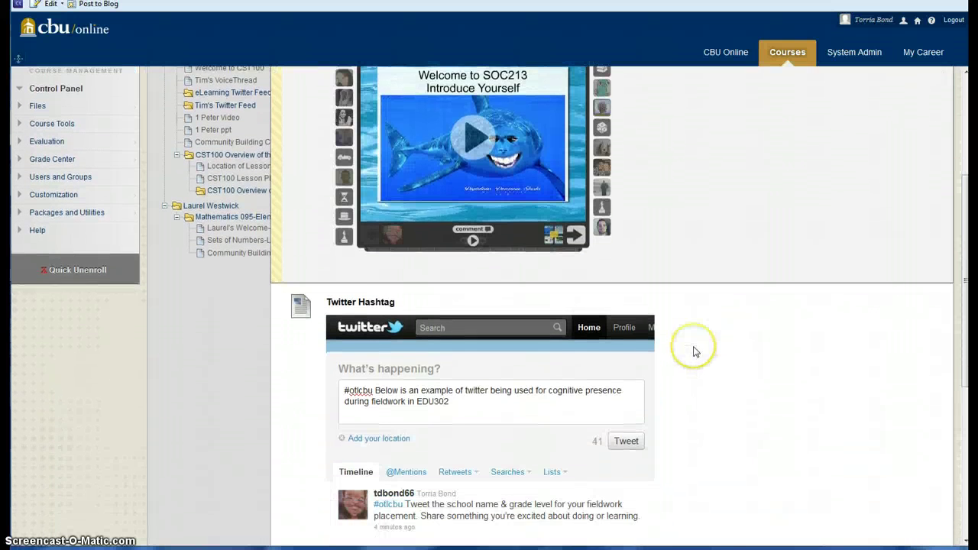
scroll(693, 351, down, 4)
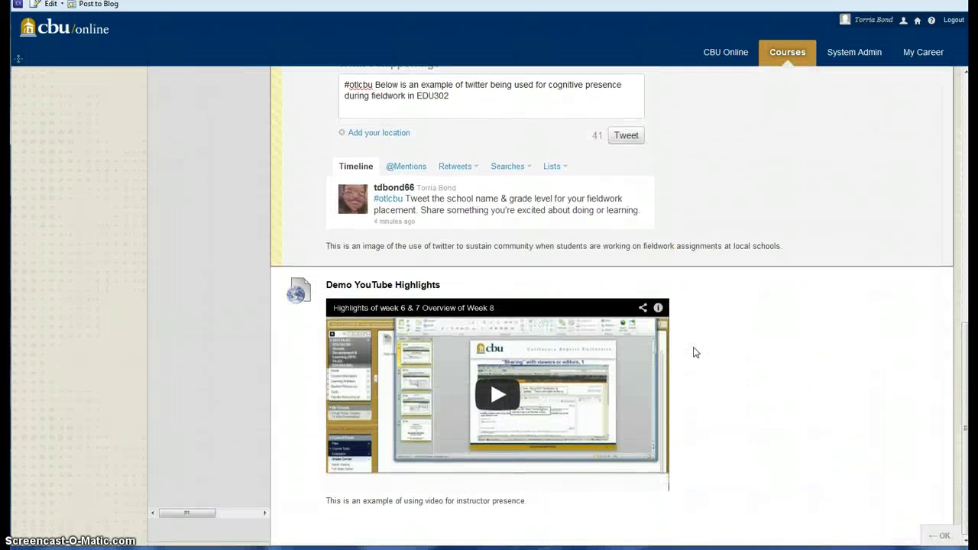